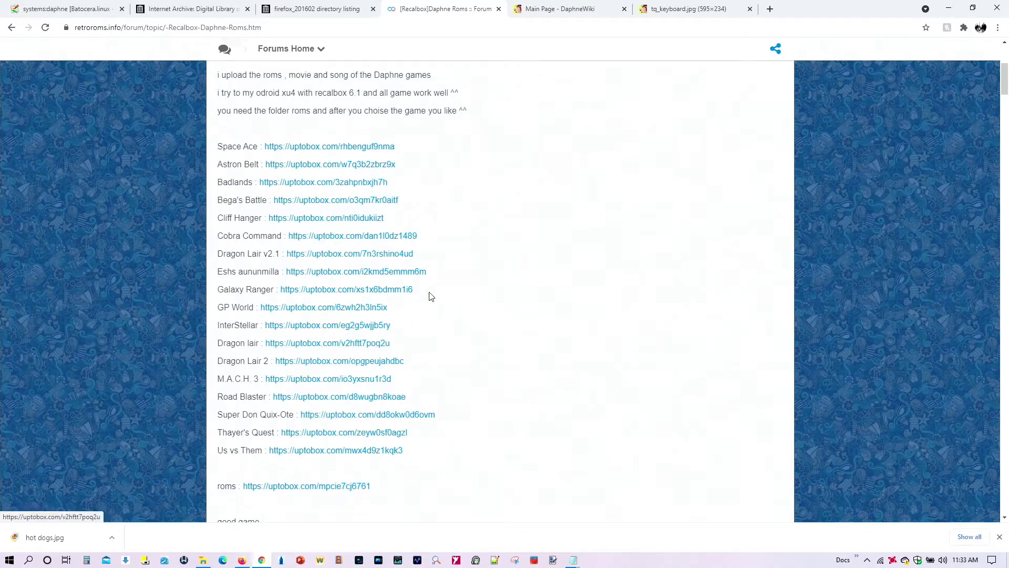
Step: Look through the Recalbox Daphne Roms thread's download links and its list of non Digital Leisure games
{"action": "scroll", "coordinate": [308, 320], "scroll_direction": "down", "scroll_amount": 7}
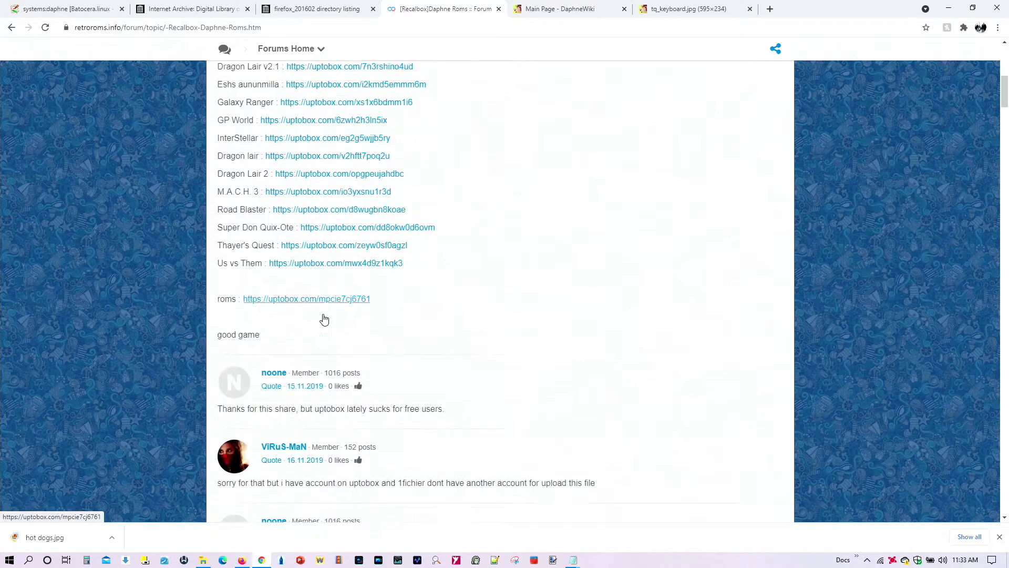
{"action": "scroll", "coordinate": [145, 338], "scroll_direction": "down", "scroll_amount": 13}
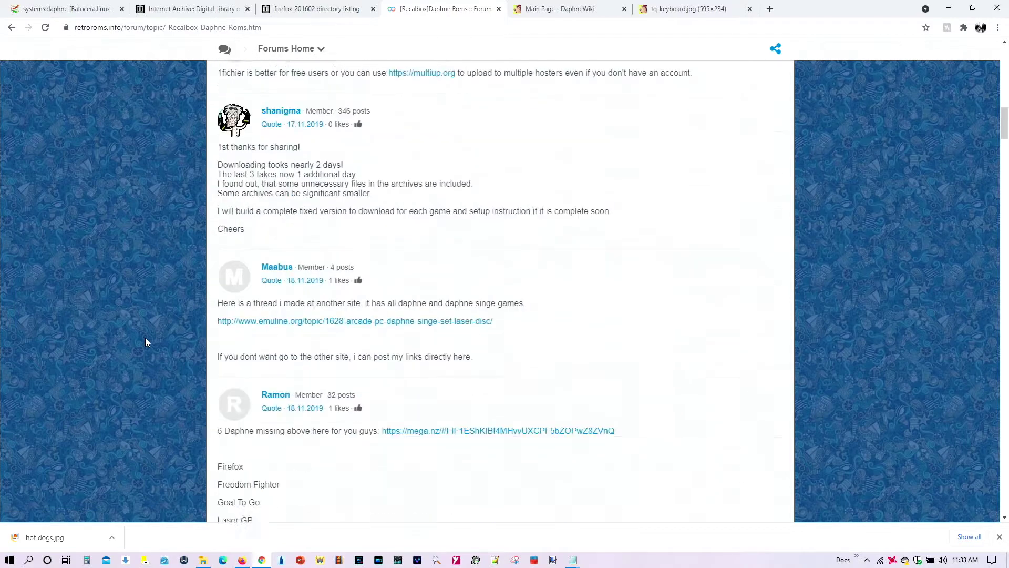
{"action": "scroll", "coordinate": [147, 342], "scroll_direction": "down", "scroll_amount": 10}
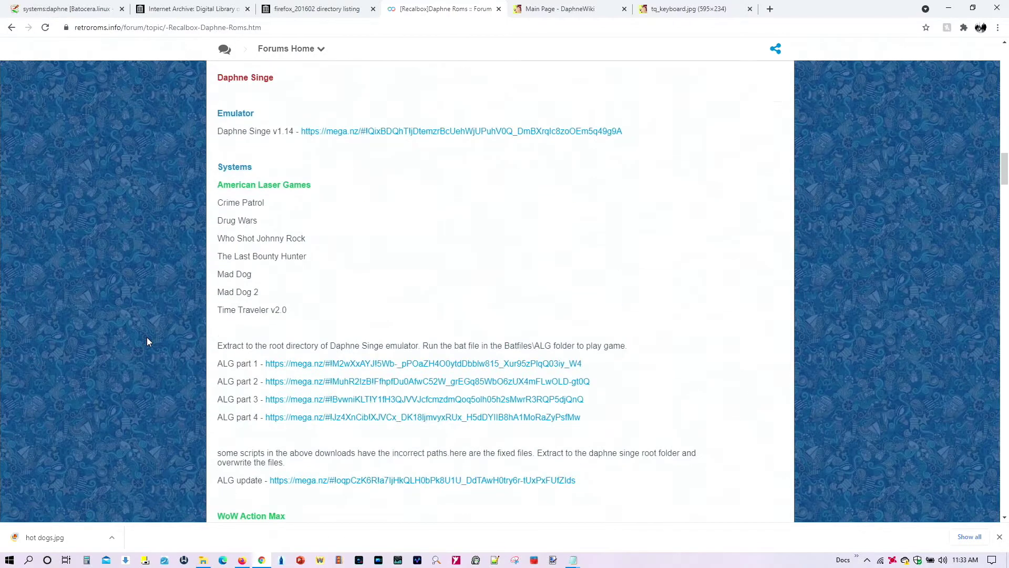
{"action": "scroll", "coordinate": [147, 341], "scroll_direction": "down", "scroll_amount": 10}
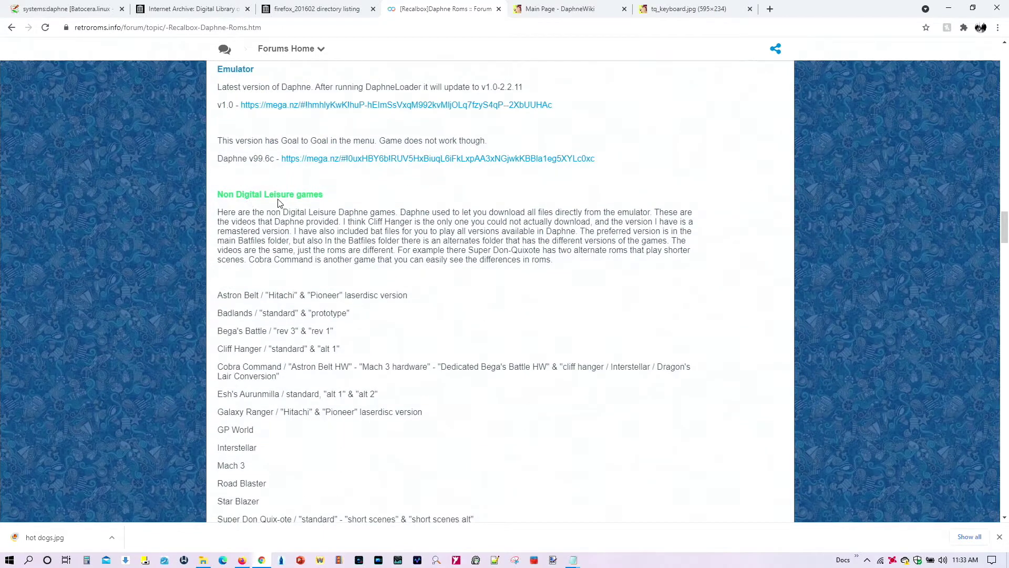
{"action": "scroll", "coordinate": [232, 237], "scroll_direction": "down", "scroll_amount": 2}
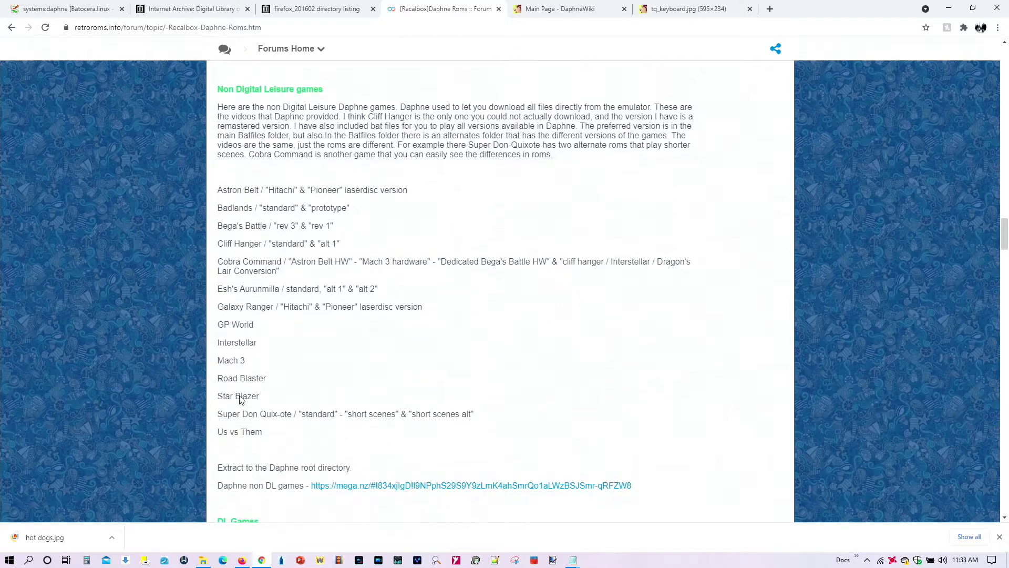
{"action": "scroll", "coordinate": [232, 309], "scroll_direction": "down", "scroll_amount": 2}
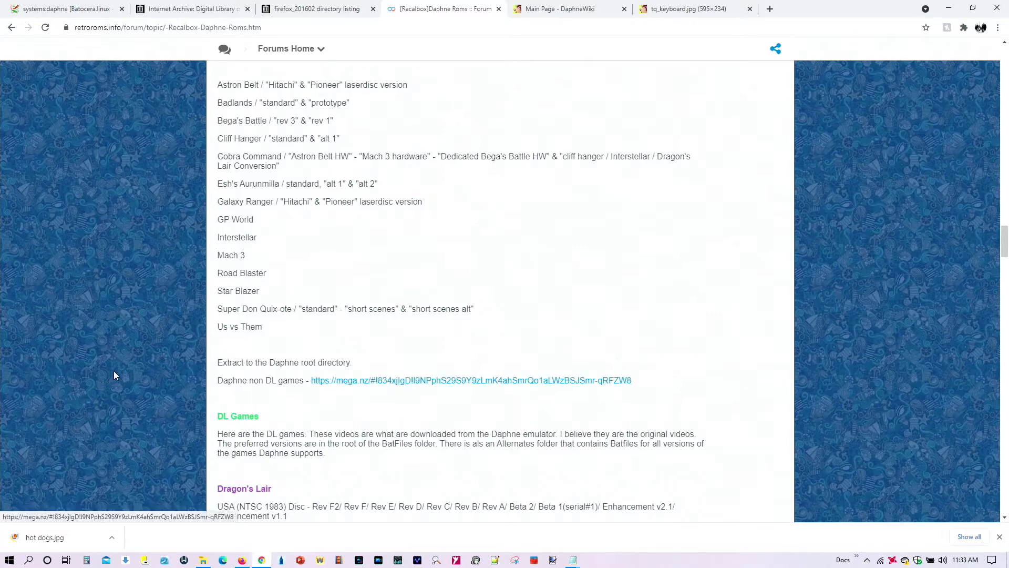
{"action": "scroll", "coordinate": [114, 375], "scroll_direction": "down", "scroll_amount": 3}
{"action": "scroll", "coordinate": [197, 336], "scroll_direction": "up", "scroll_amount": 2}
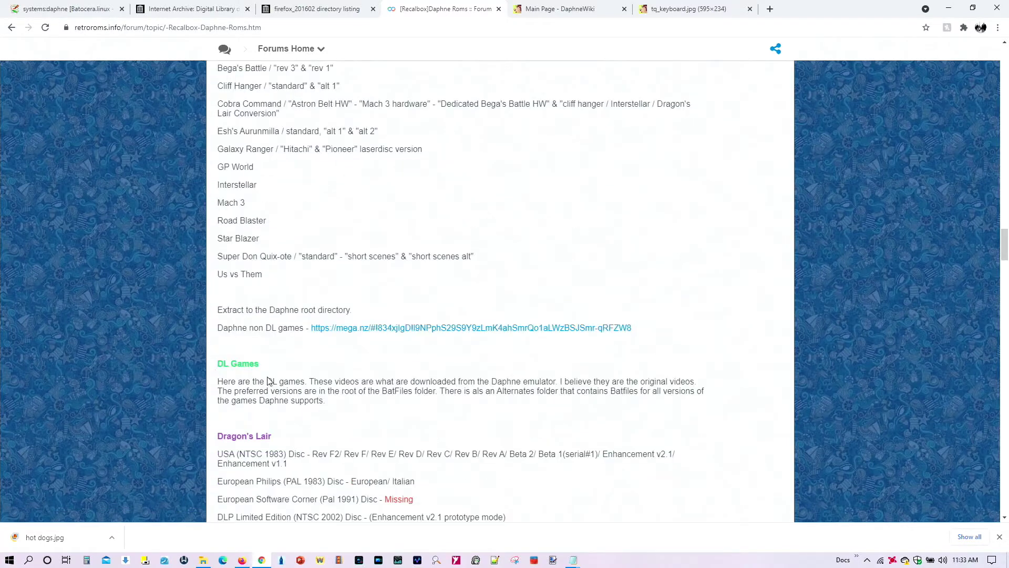
Step: Examine the thread's DL Games section, covering Dragon's Lair, Dragon's Lair 2, Space Ace, Thayer's Quest and the DL Games link
{"action": "scroll", "coordinate": [237, 390], "scroll_direction": "down", "scroll_amount": 2}
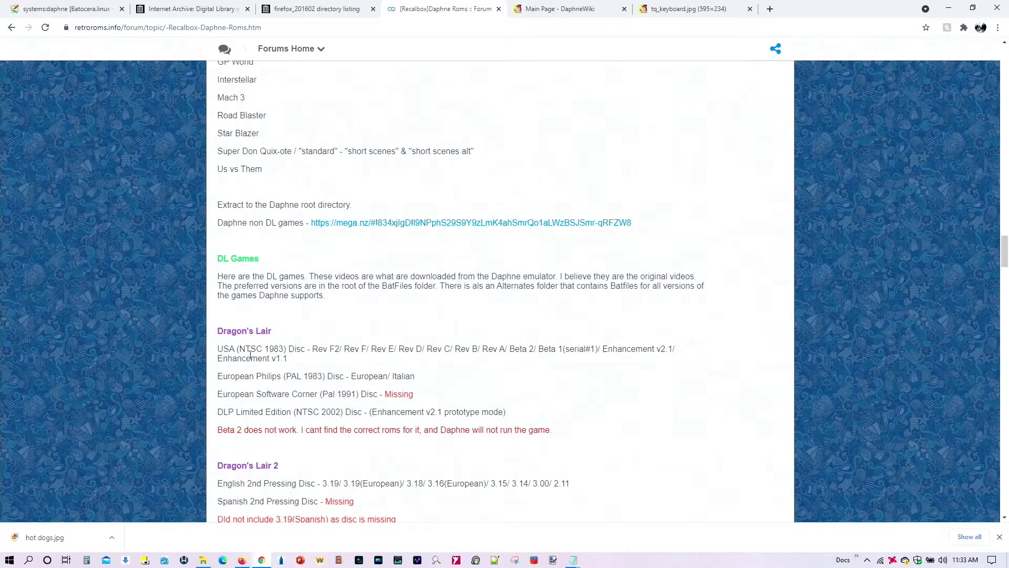
{"action": "scroll", "coordinate": [270, 406], "scroll_direction": "down", "scroll_amount": 2}
{"action": "scroll", "coordinate": [226, 368], "scroll_direction": "down", "scroll_amount": 3}
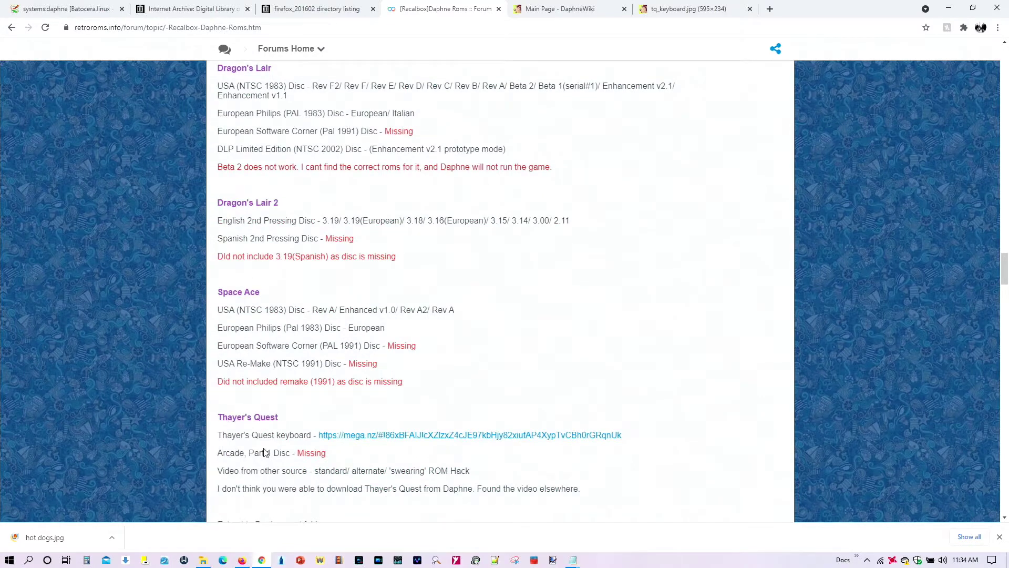
{"action": "scroll", "coordinate": [269, 399], "scroll_direction": "down", "scroll_amount": 3}
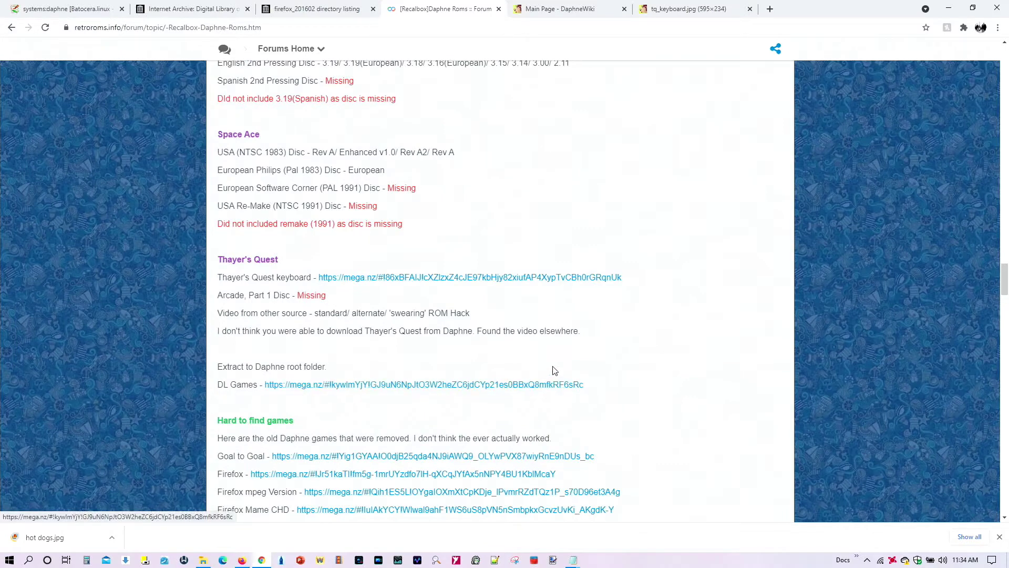
{"action": "scroll", "coordinate": [553, 369], "scroll_direction": "up", "scroll_amount": 3}
{"action": "scroll", "coordinate": [554, 369], "scroll_direction": "up", "scroll_amount": 8}
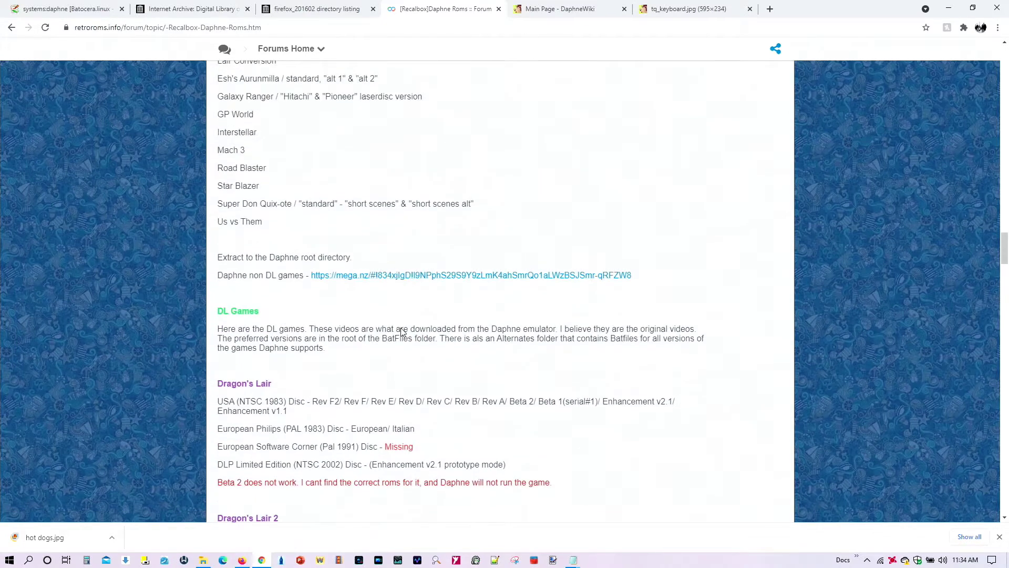
{"action": "scroll", "coordinate": [408, 300], "scroll_direction": "down", "scroll_amount": 6}
{"action": "scroll", "coordinate": [383, 390], "scroll_direction": "down", "scroll_amount": 3}
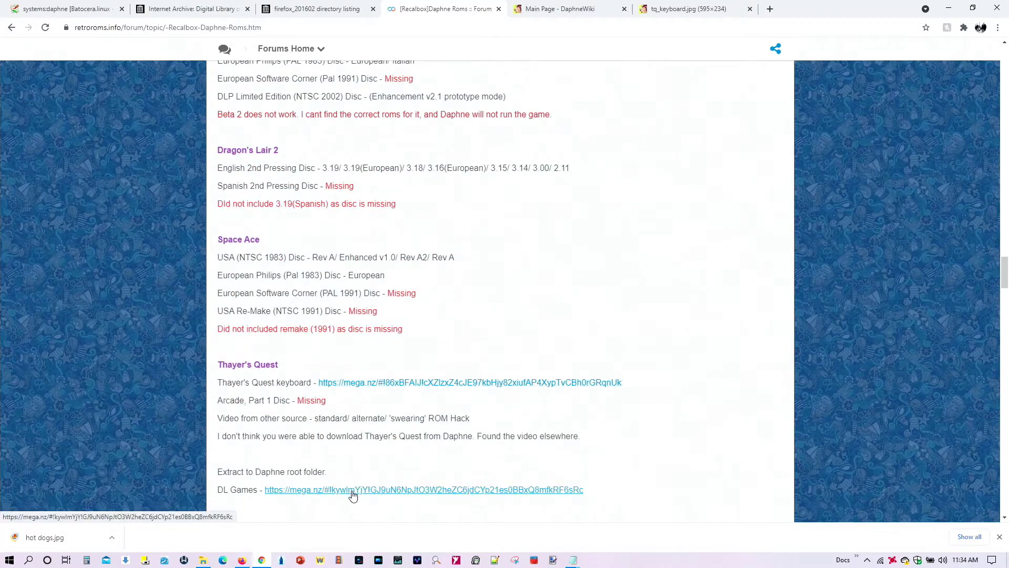
Step: Switch to Firefox and try to download Daphne non DL.7z from its MEGA page
{"action": "left_click", "coordinate": [241, 560]}
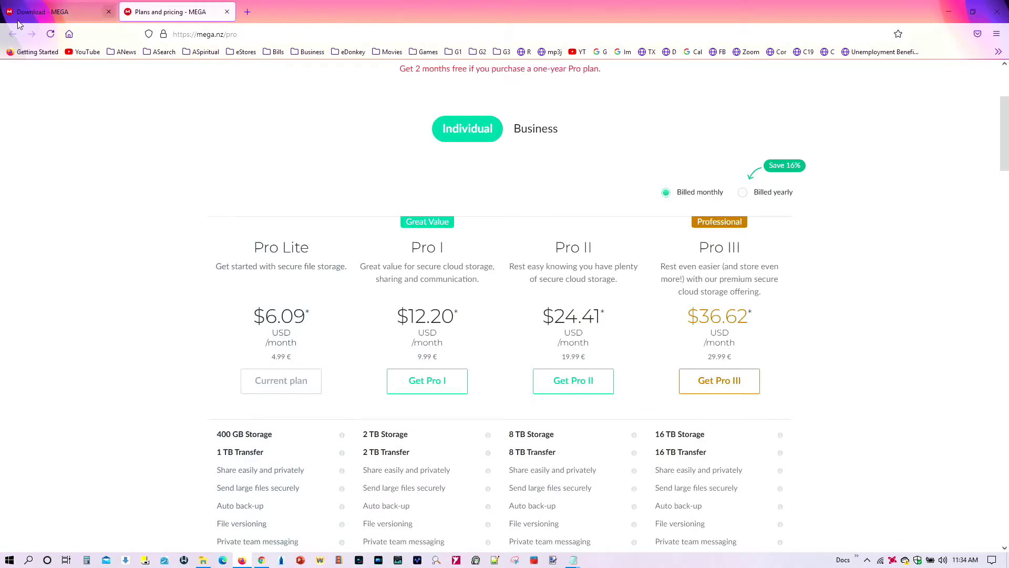
{"action": "left_click", "coordinate": [30, 10]}
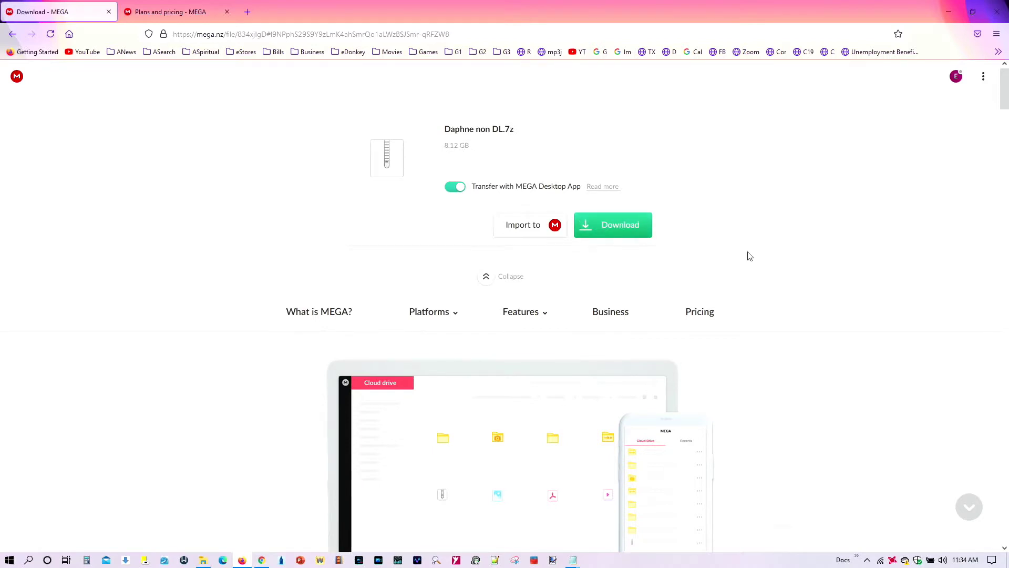
{"action": "left_click", "coordinate": [620, 226]}
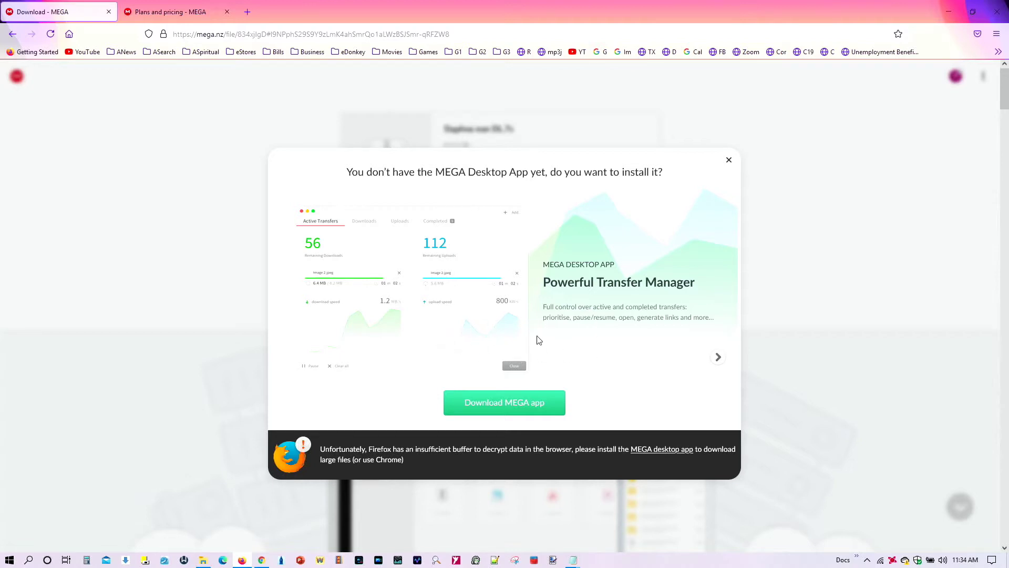
Step: Examine the price, storage and transfer allowance of the Pro Lite plan on MEGA's pricing page
{"action": "left_click", "coordinate": [156, 11]}
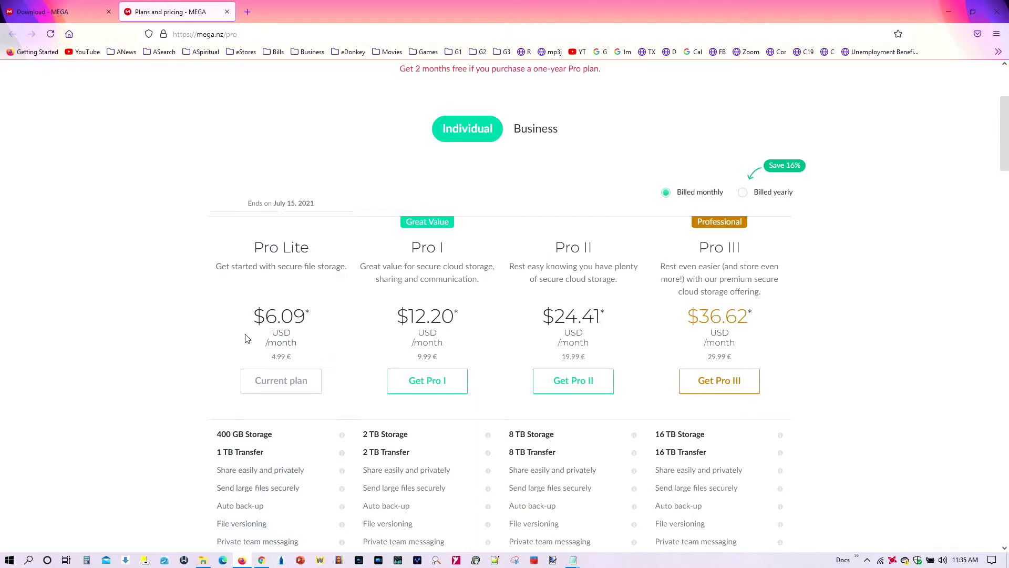
{"action": "scroll", "coordinate": [177, 359], "scroll_direction": "down", "scroll_amount": 3}
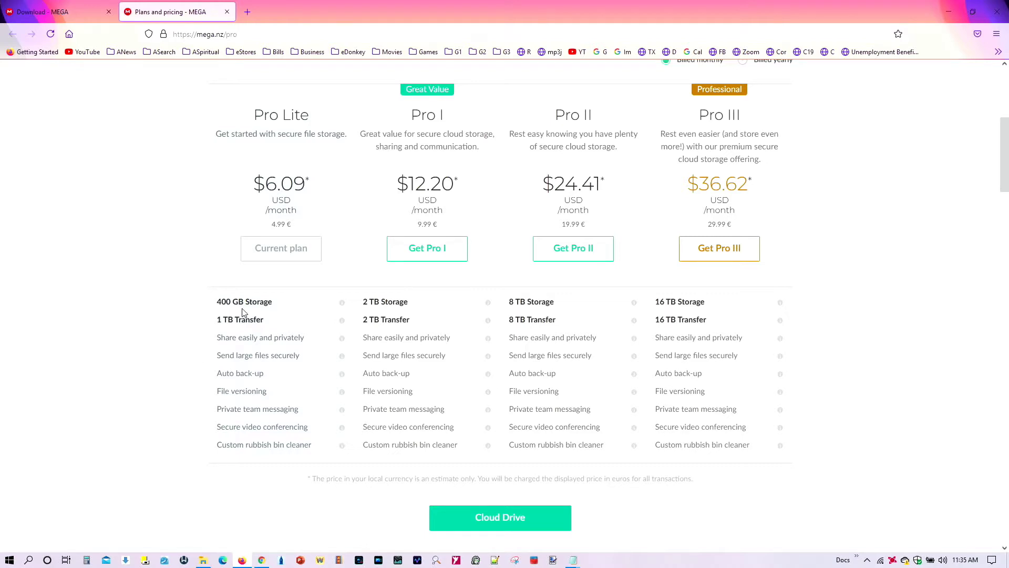
{"action": "key", "text": "ctrl+Tab"}
{"action": "key", "text": "ctrl+Tab"}
Step: Switch to Chrome and look through the contents and Daphne overview on the DaphneWiki main page
{"action": "left_click", "coordinate": [261, 560]}
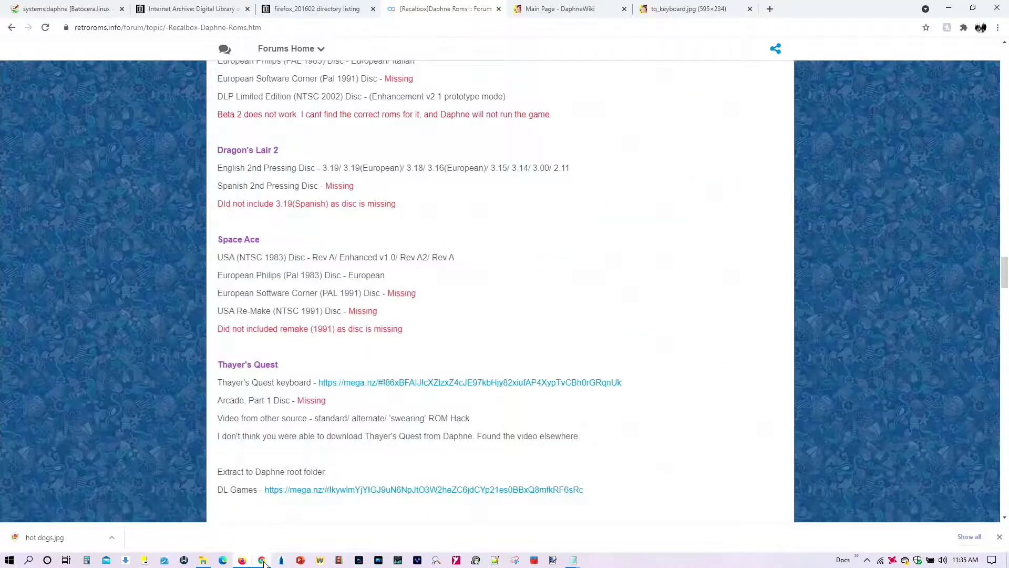
{"action": "left_click", "coordinate": [554, 10]}
{"action": "scroll", "coordinate": [293, 179], "scroll_direction": "up", "scroll_amount": 15}
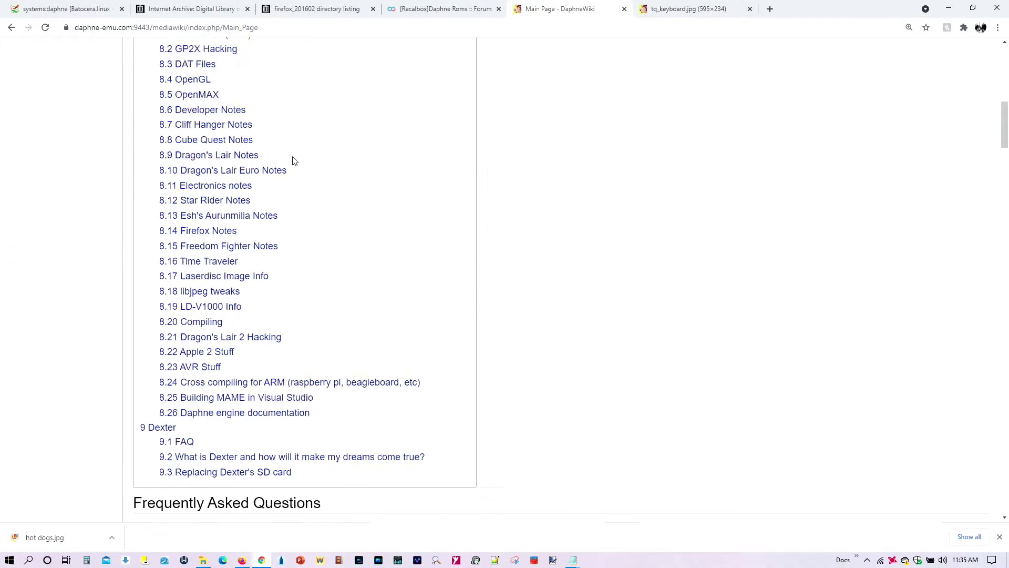
{"action": "scroll", "coordinate": [104, 115], "scroll_direction": "up", "scroll_amount": 9}
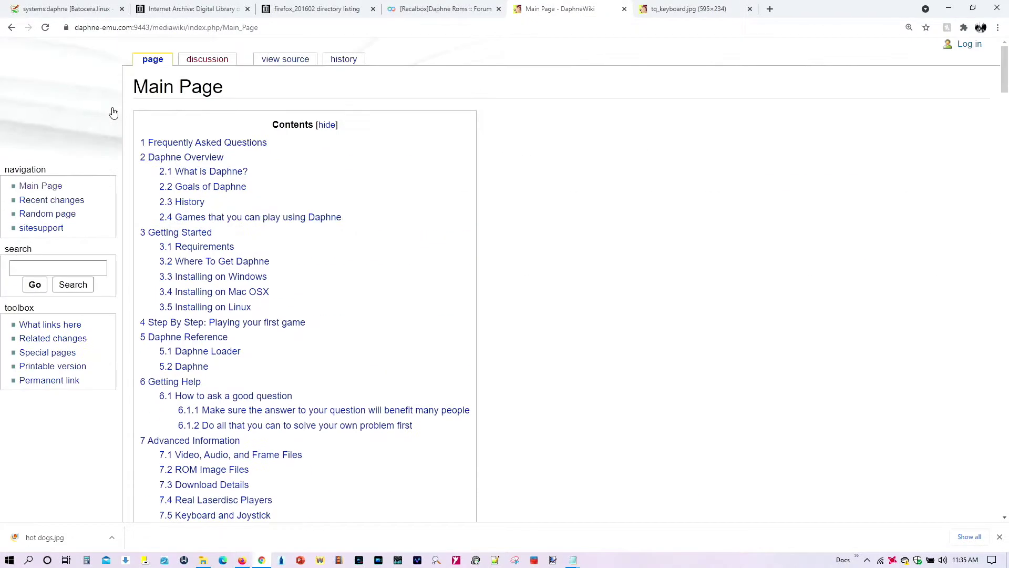
{"action": "scroll", "coordinate": [189, 115], "scroll_direction": "down", "scroll_amount": 3}
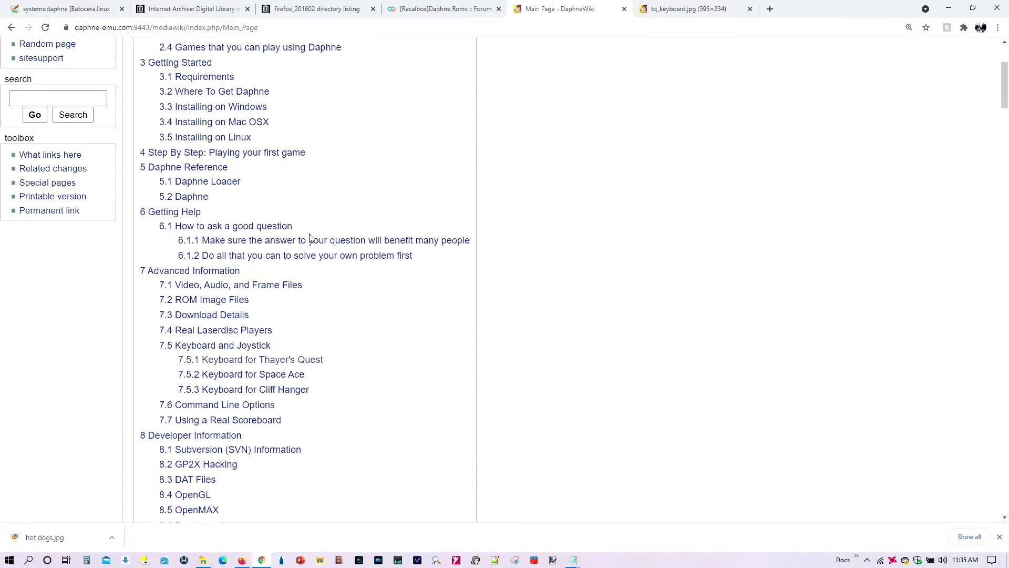
{"action": "scroll", "coordinate": [310, 229], "scroll_direction": "down", "scroll_amount": 15}
{"action": "scroll", "coordinate": [389, 198], "scroll_direction": "down", "scroll_amount": 3}
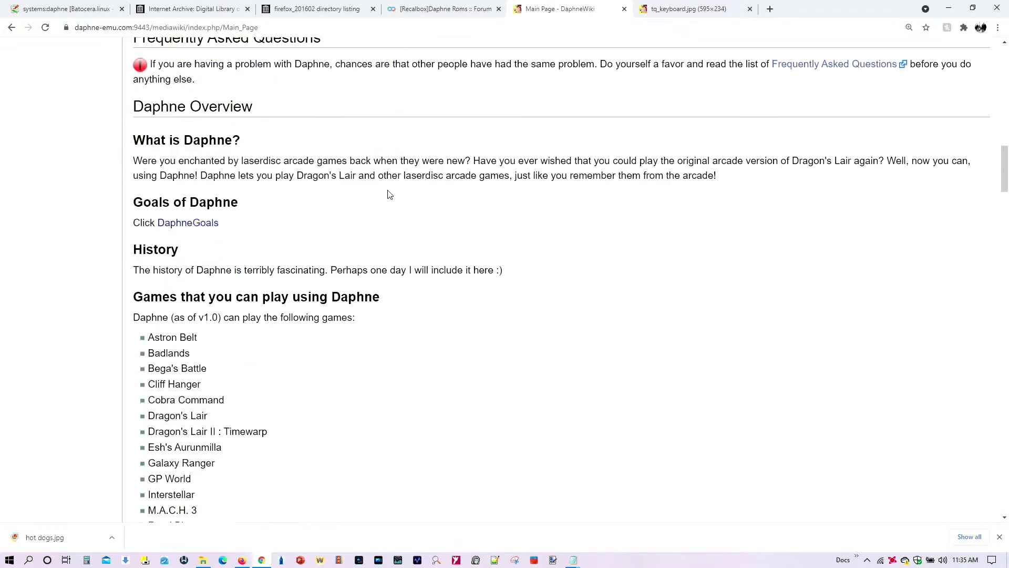
Step: Highlight Thayer's Quest in the wiki's list of playable games and view the tq_keyboard.jpg layout image
{"action": "scroll", "coordinate": [254, 227], "scroll_direction": "down", "scroll_amount": 3}
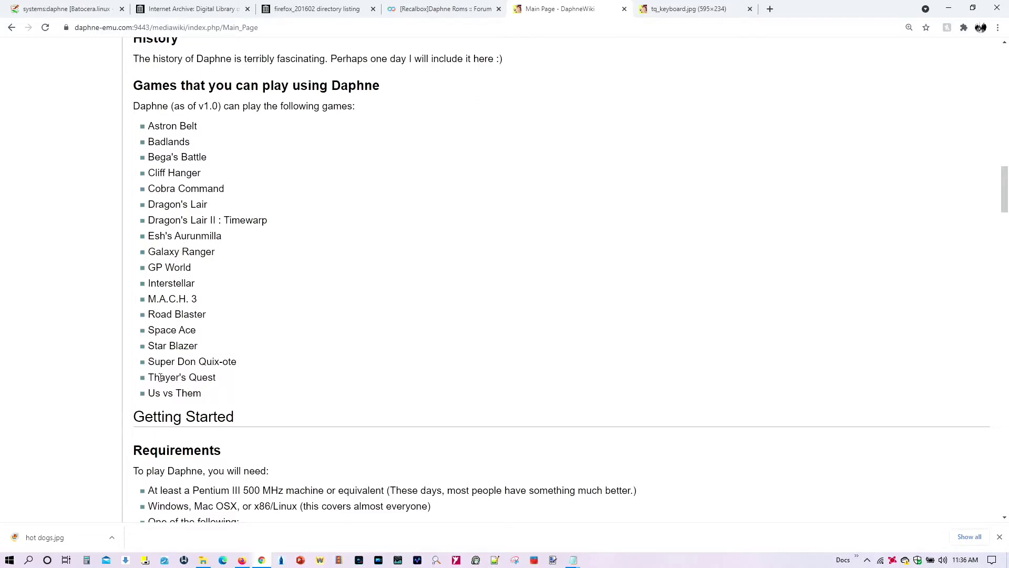
{"action": "left_click_drag", "start_coordinate": [150, 377], "coordinate": [218, 379]}
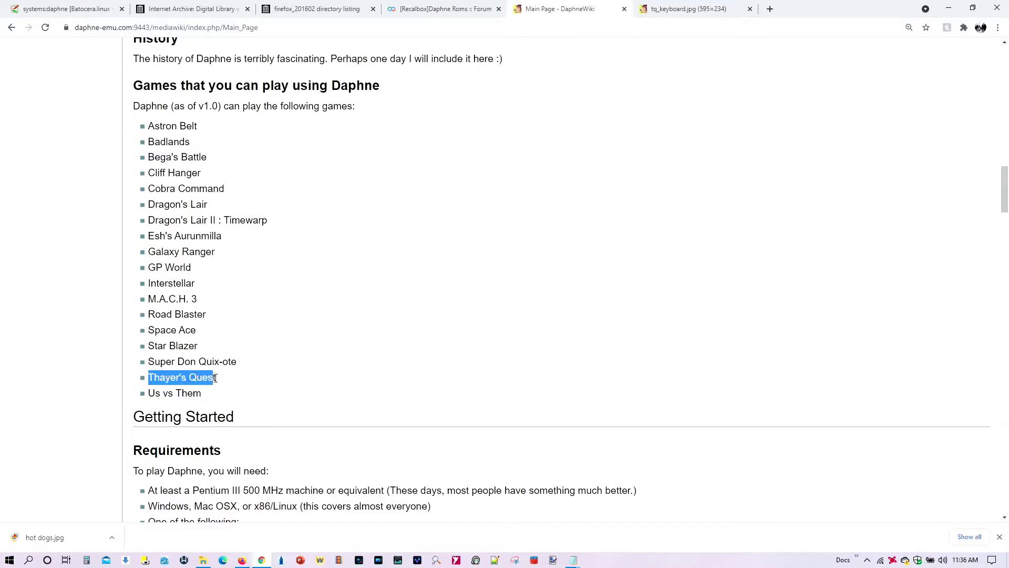
{"action": "left_click", "coordinate": [690, 9]}
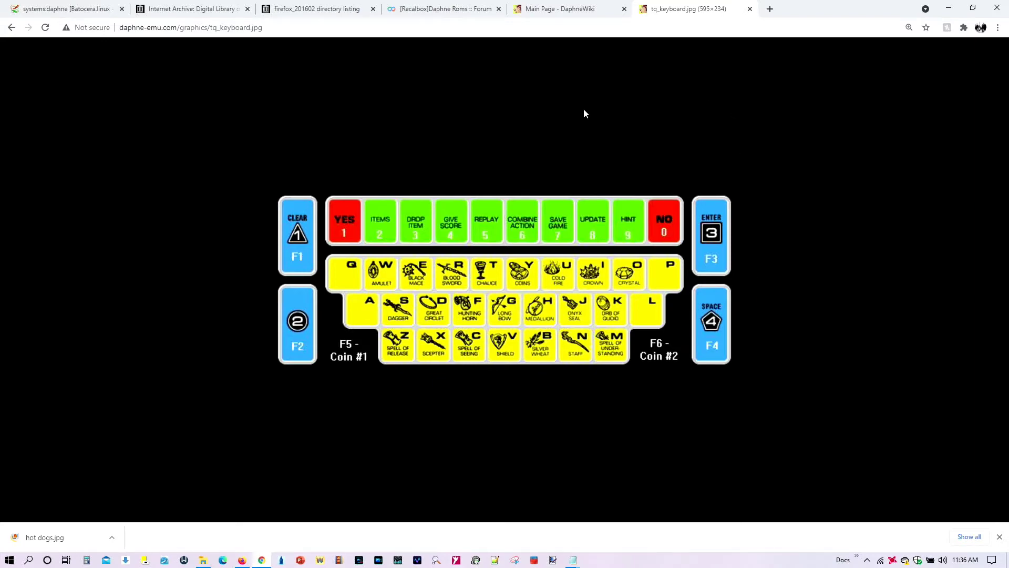
Step: Return to the Recalbox Daphne Roms thread and review the Daphne non DL games and DL Games download links
{"action": "left_click", "coordinate": [202, 8]}
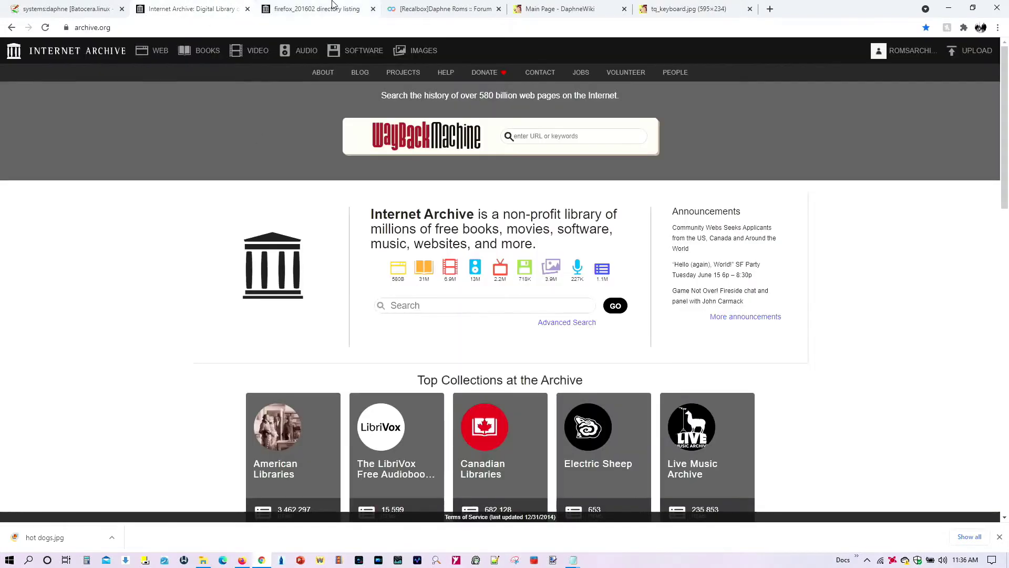
{"action": "left_click", "coordinate": [307, 5]}
{"action": "left_click", "coordinate": [433, 10]}
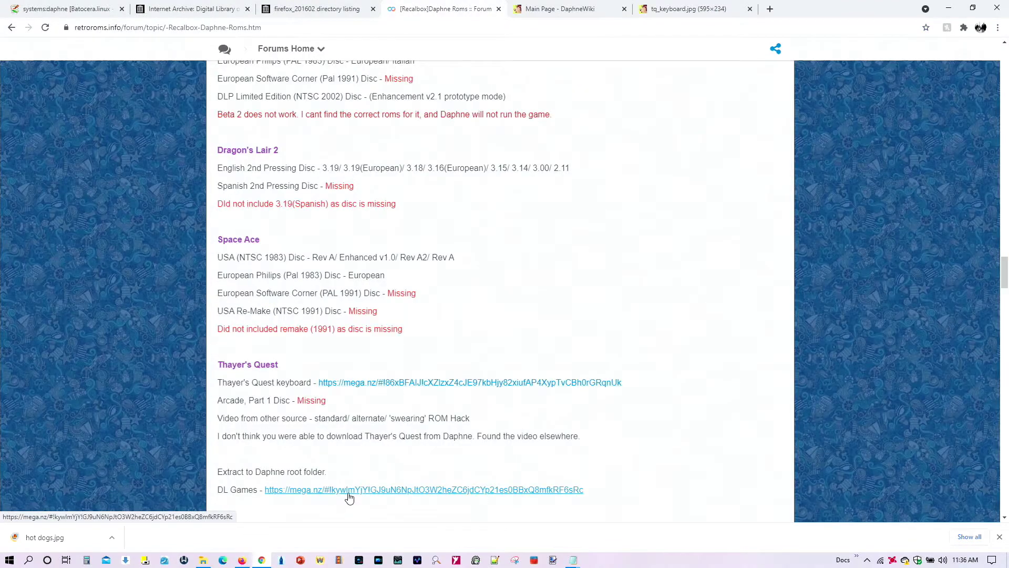
{"action": "scroll", "coordinate": [389, 389], "scroll_direction": "up", "scroll_amount": 4}
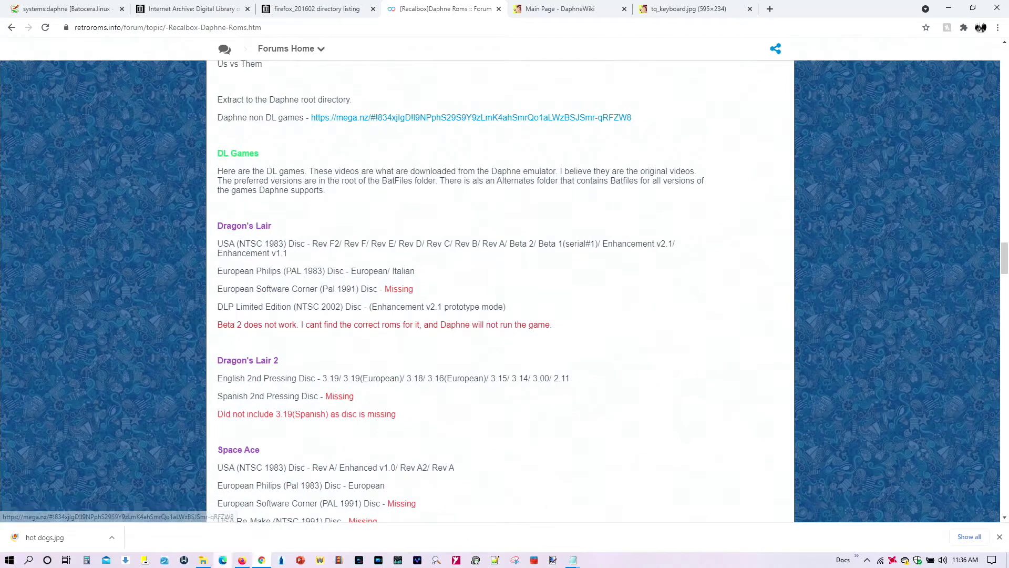
Step: Switch to File Explorer, check the downloaded Daphne archives in Dalphne Draft, and open the extracted Daphne DL folder
{"action": "left_click", "coordinate": [203, 559]}
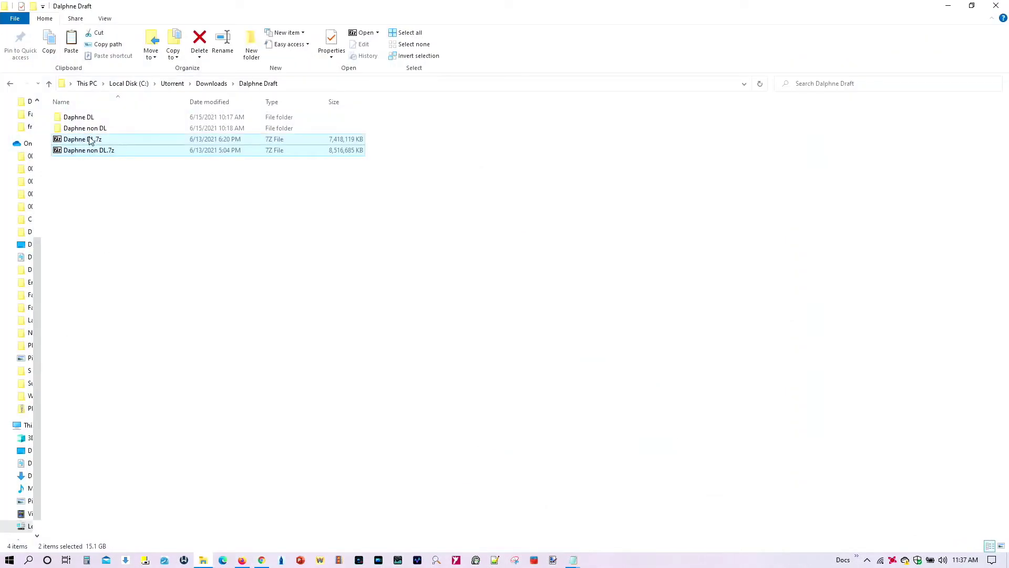
{"action": "left_click", "coordinate": [100, 152]}
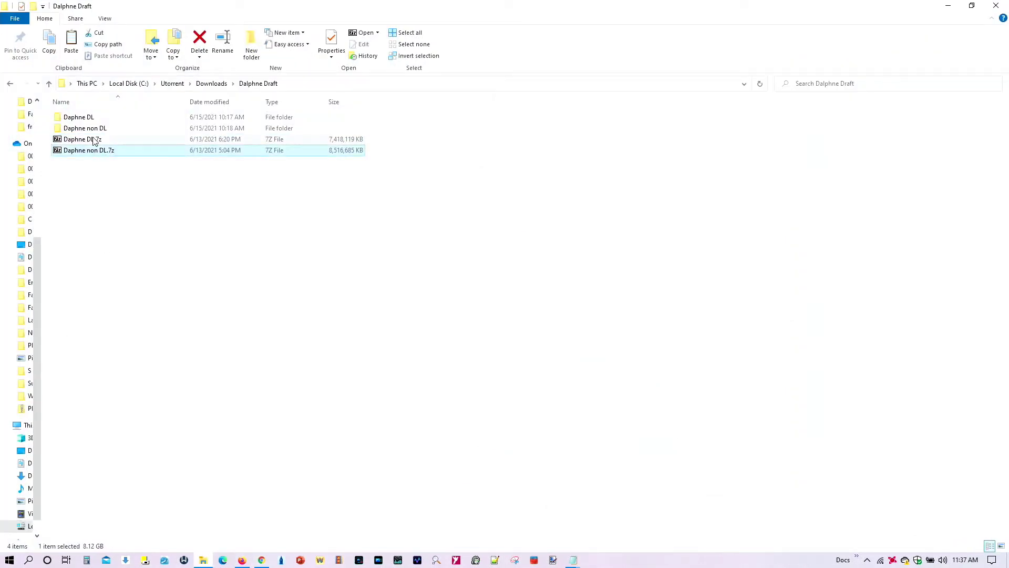
{"action": "left_click", "coordinate": [94, 119]}
{"action": "left_click", "coordinate": [97, 129]}
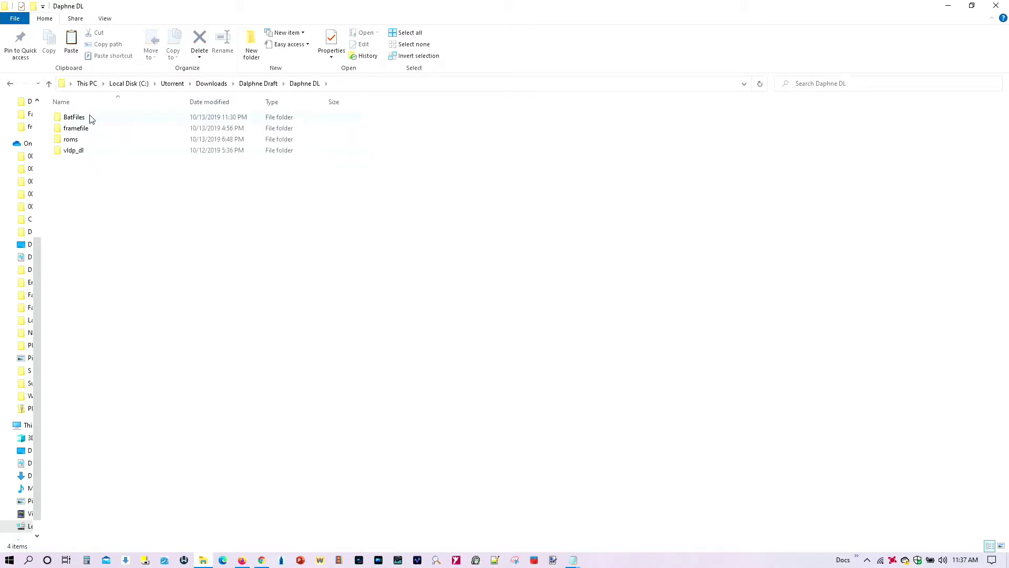
Step: Inspect the contents of the vldp_dl and roms folders, returning to the Daphne DL folder
{"action": "double_click", "coordinate": [77, 151]}
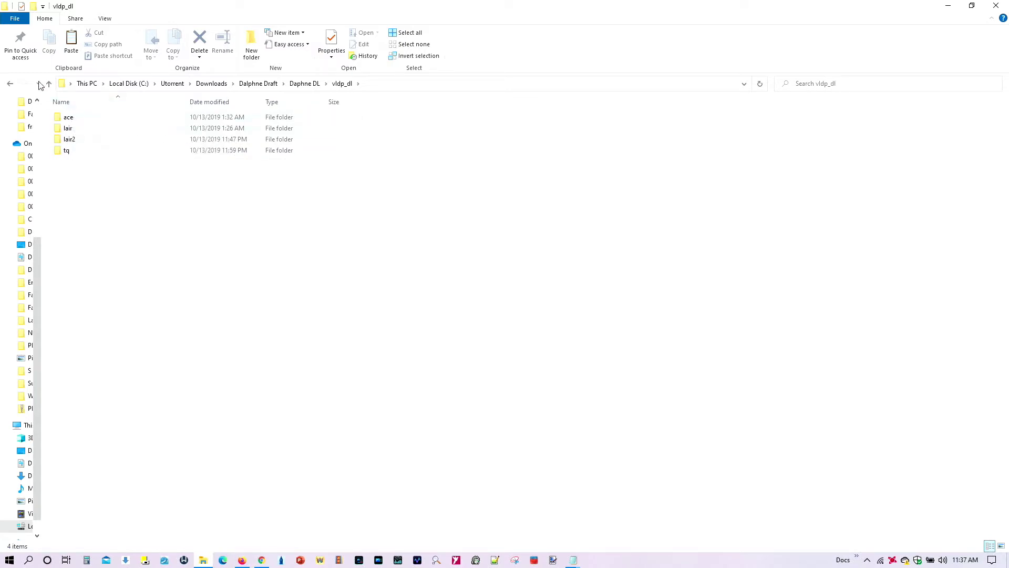
{"action": "left_click", "coordinate": [48, 84]}
{"action": "left_click", "coordinate": [80, 141]}
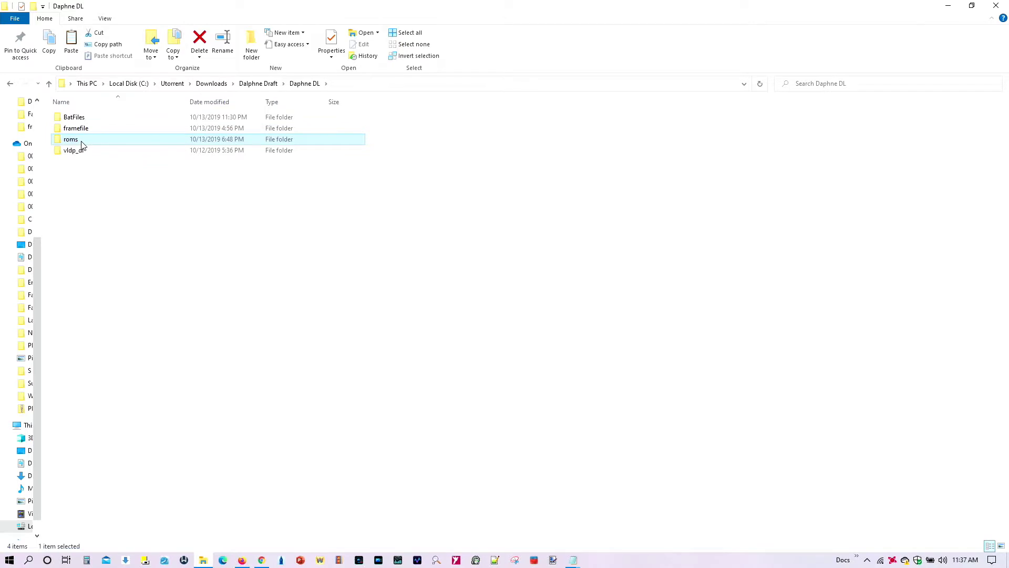
{"action": "double_click", "coordinate": [82, 143]}
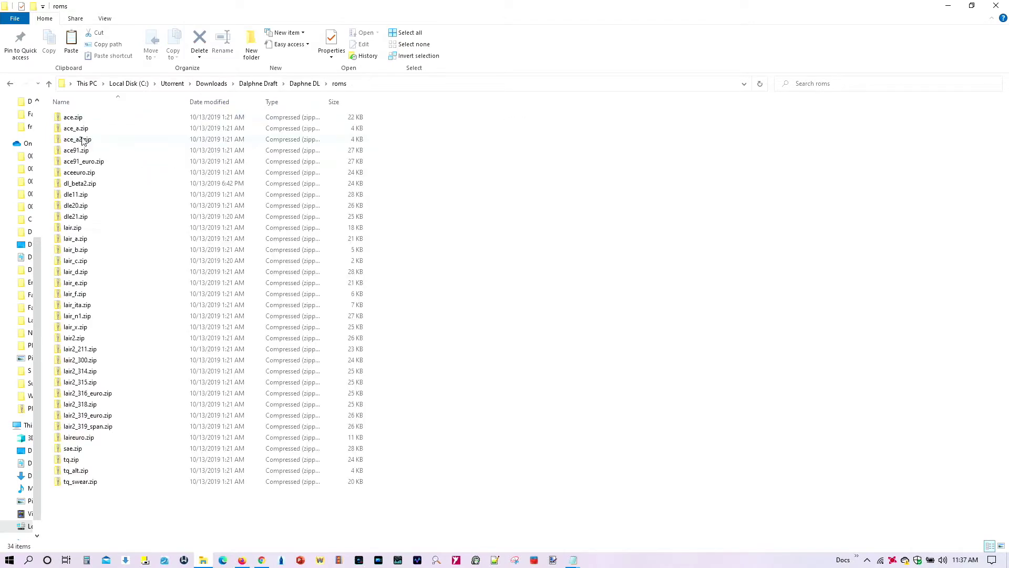
{"action": "left_click", "coordinate": [49, 84]}
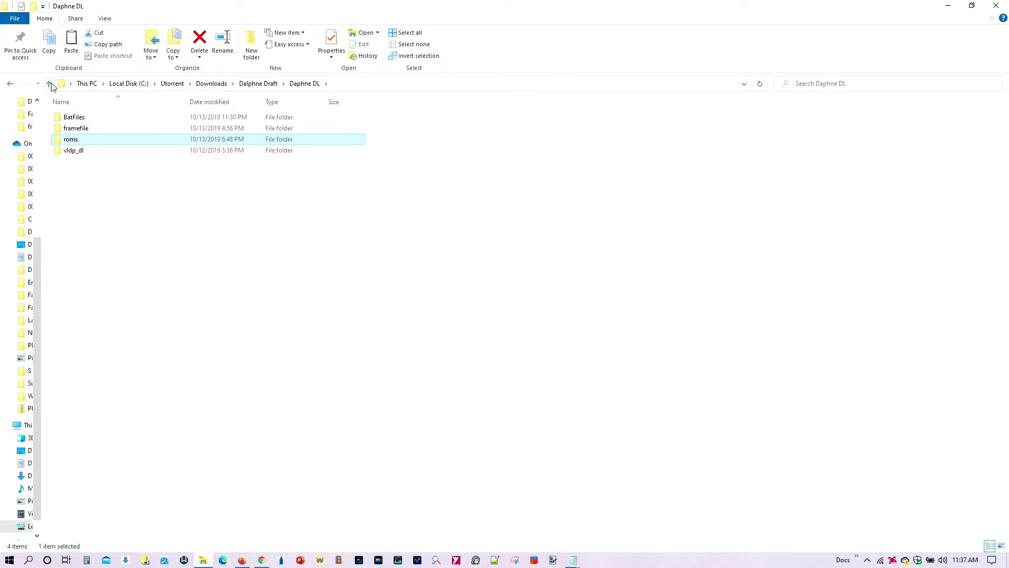
Step: Check the contents of the Daphne non DL folder and return to Dalphne Draft
{"action": "left_click", "coordinate": [49, 84]}
{"action": "double_click", "coordinate": [94, 130]}
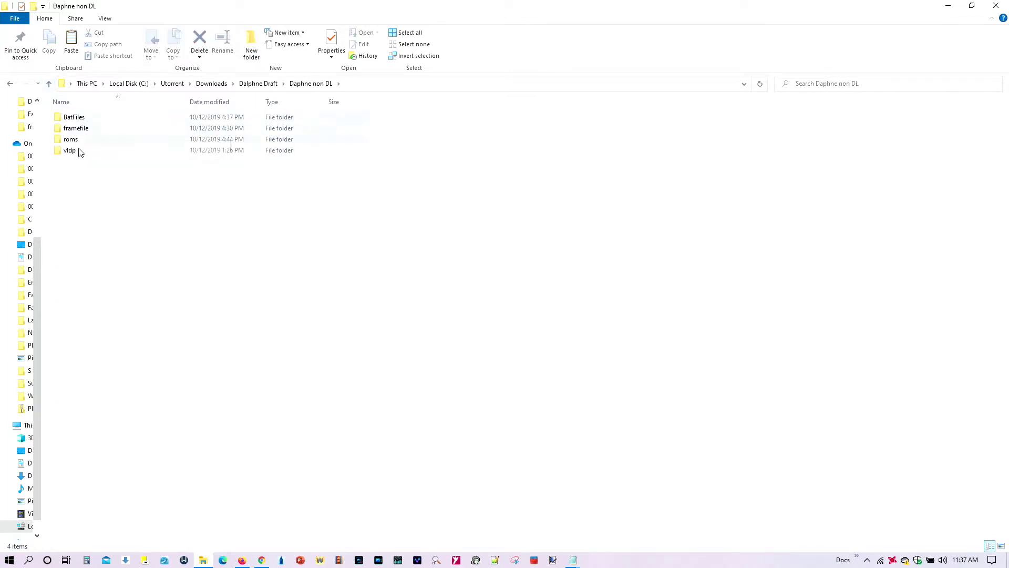
{"action": "left_click", "coordinate": [49, 84]}
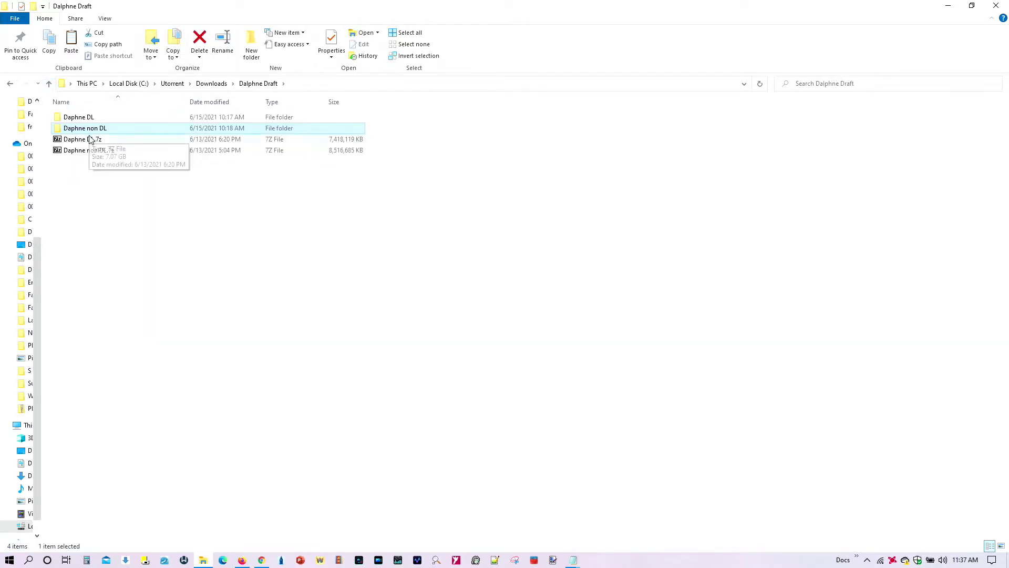
Step: Create a new folder named Daphne inside Dalphne Draft
{"action": "left_click", "coordinate": [95, 198]}
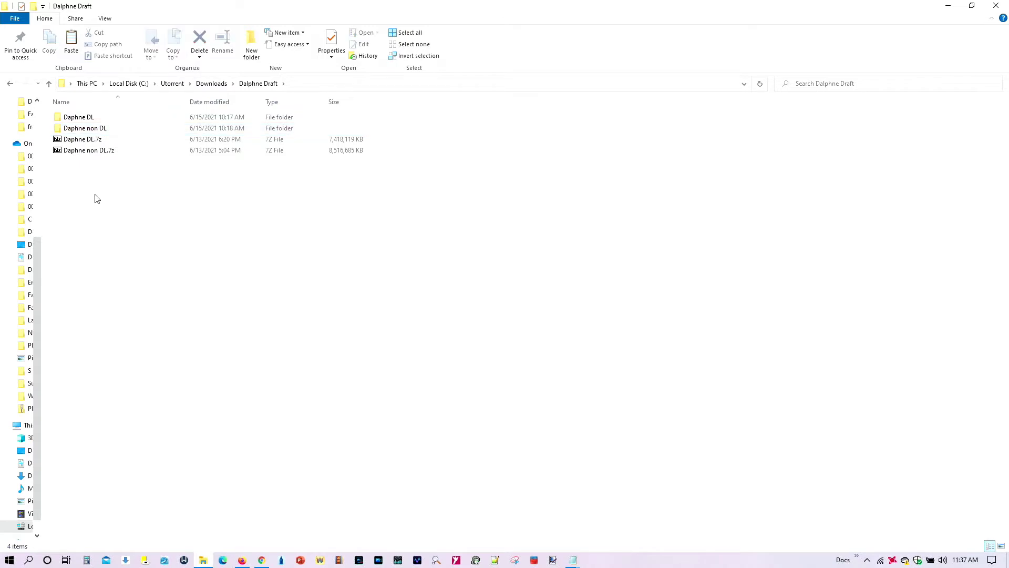
{"action": "right_click", "coordinate": [84, 201]}
{"action": "mouse_move", "coordinate": [142, 329]}
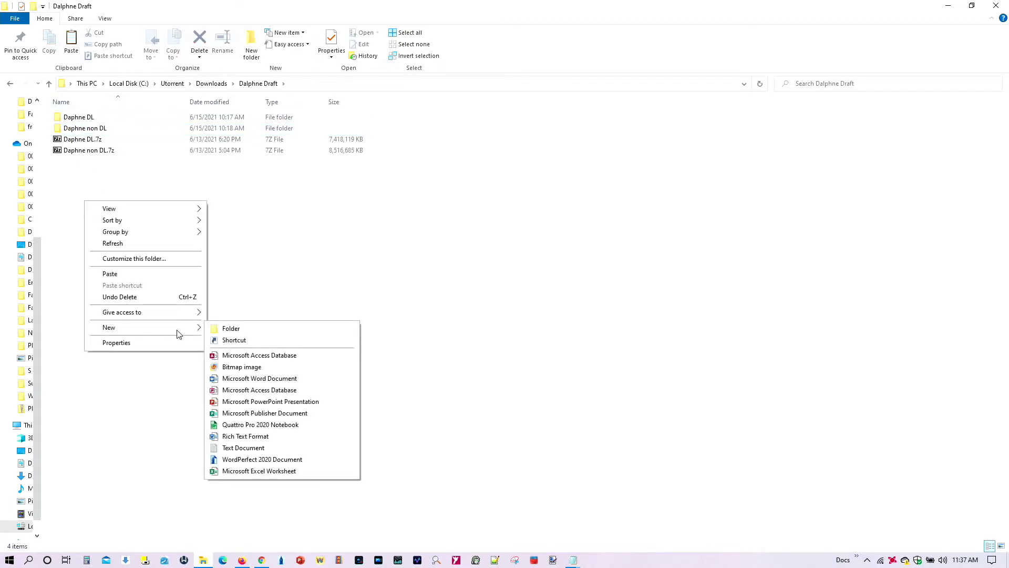
{"action": "left_click", "coordinate": [242, 333]}
{"action": "key", "text": "BackSpace"}
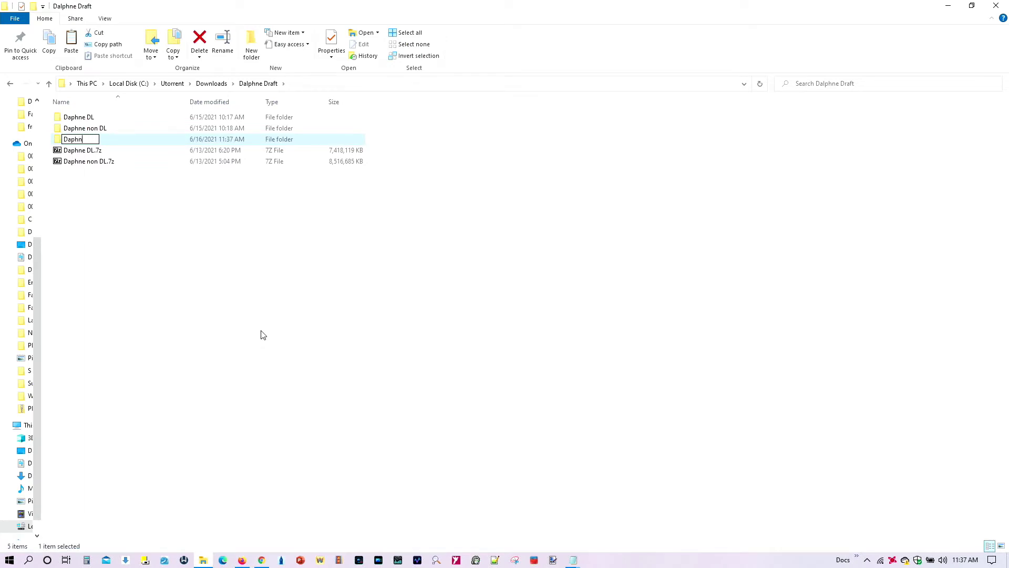
{"action": "type", "text": "Daphne"}
{"action": "key", "text": "Return"}
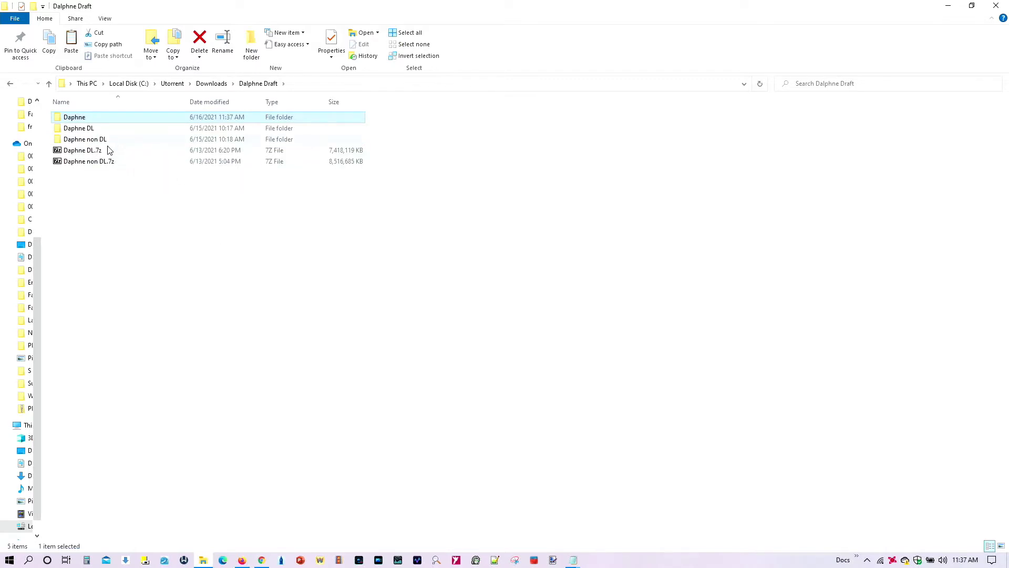
Step: Delete the Daphne DL.7z and Daphne non DL.7z archives from Dalphne Draft
{"action": "left_click", "coordinate": [88, 151]}
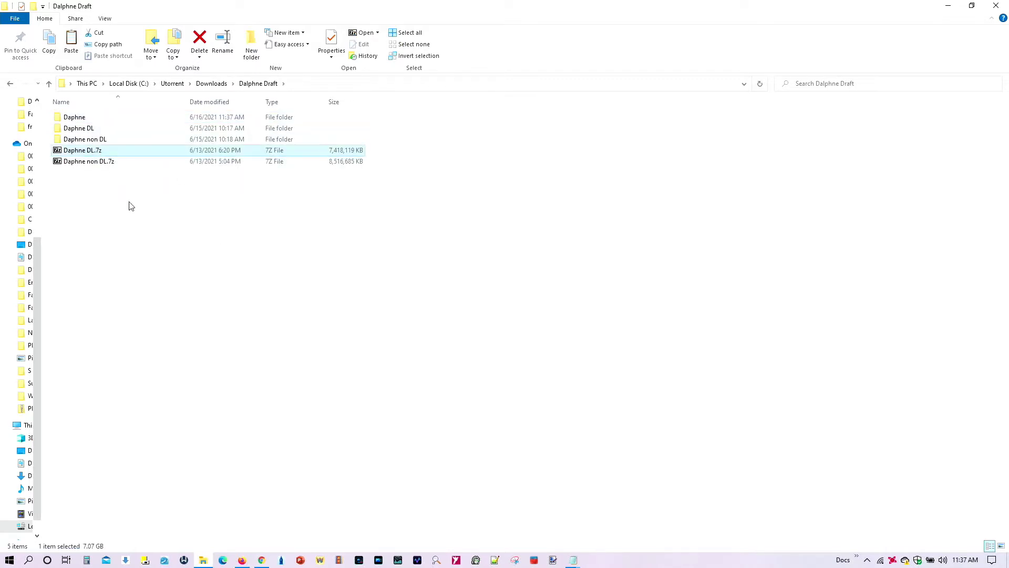
{"action": "key", "text": "shift+Down"}
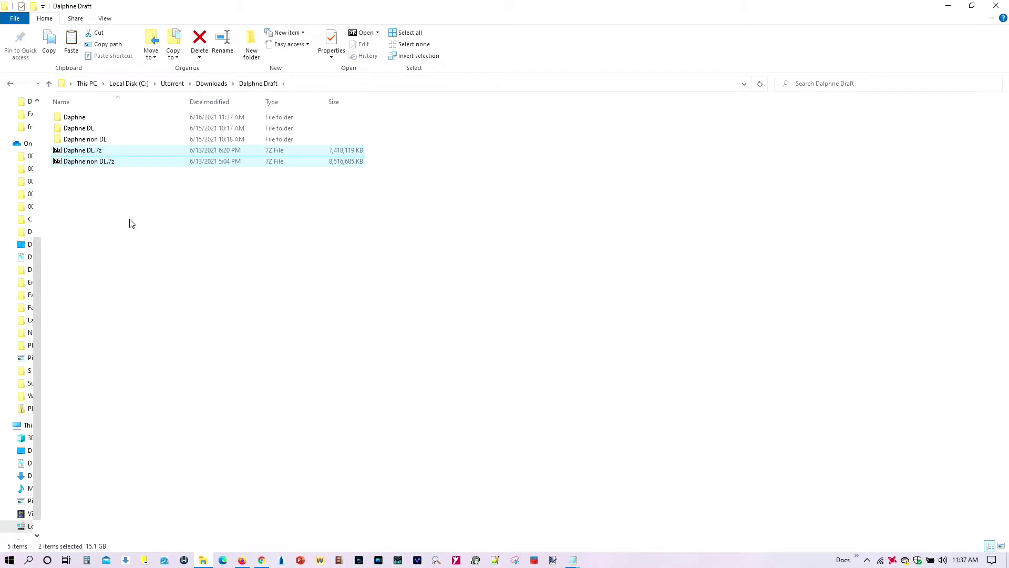
{"action": "right_click", "coordinate": [114, 153]}
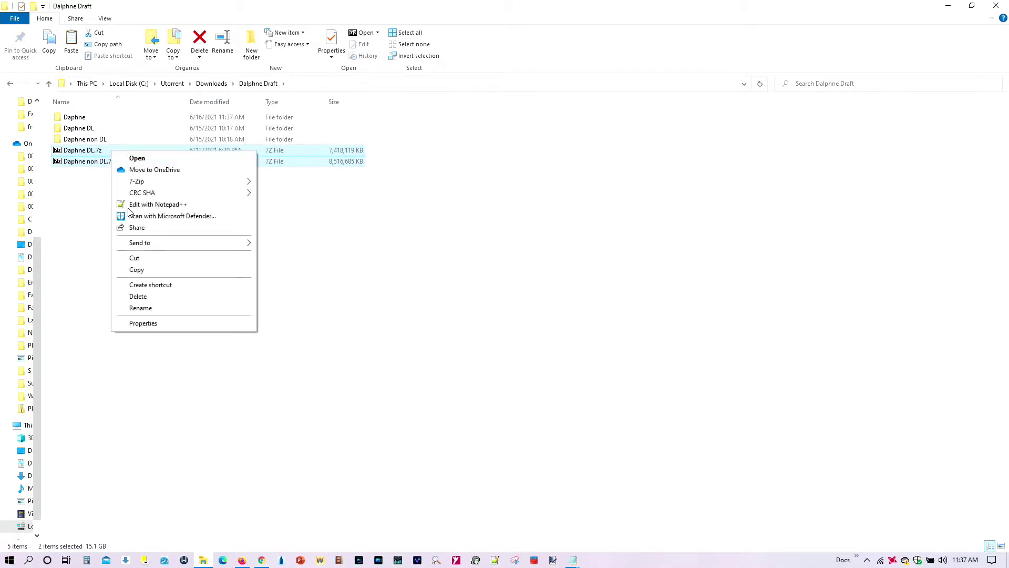
{"action": "left_click", "coordinate": [139, 297]}
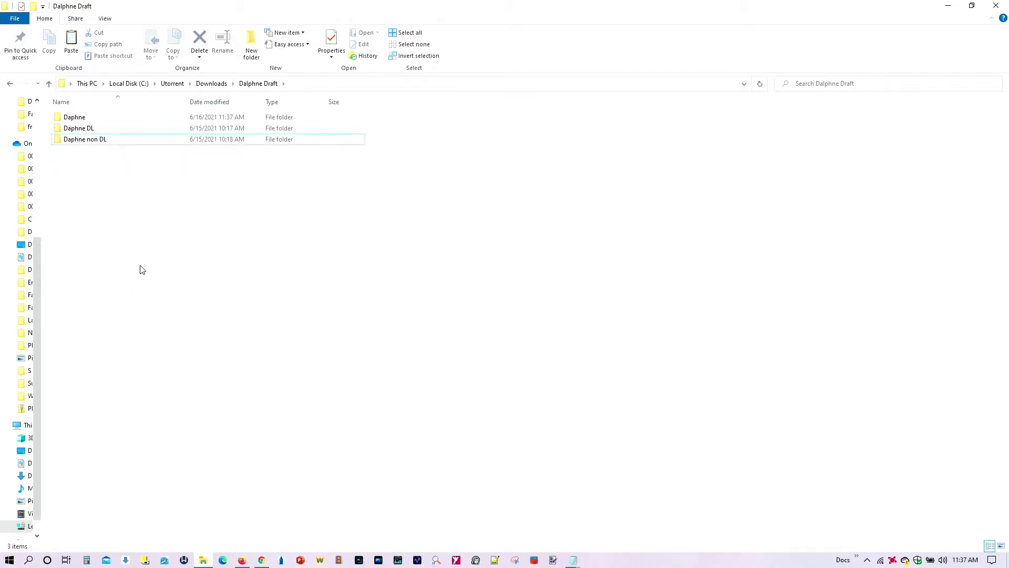
Step: Move the ace, lair, lair2 and tq folders from Daphne DL's vldp_dl folder into the Daphne folder
{"action": "double_click", "coordinate": [90, 129]}
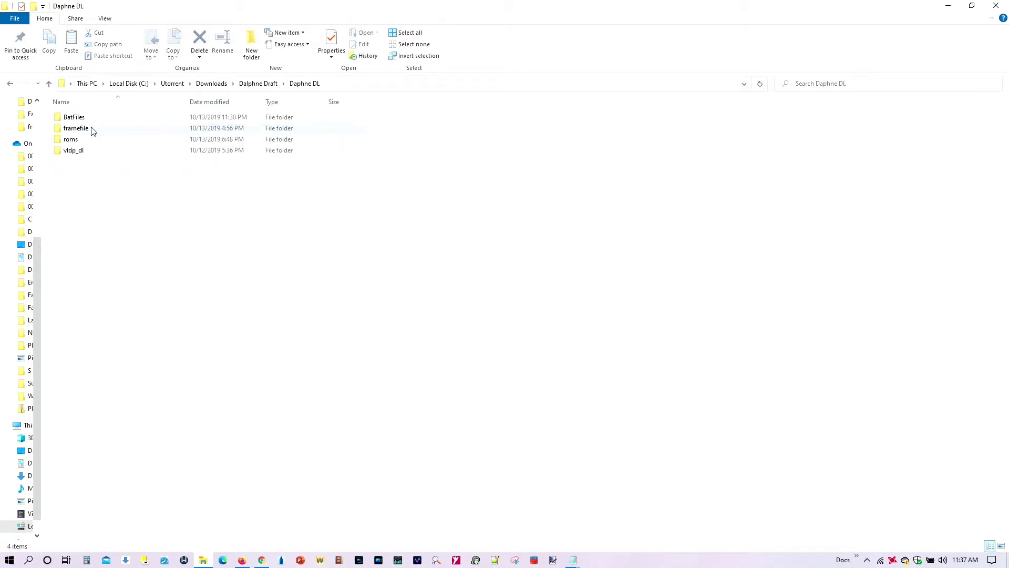
{"action": "double_click", "coordinate": [76, 151]}
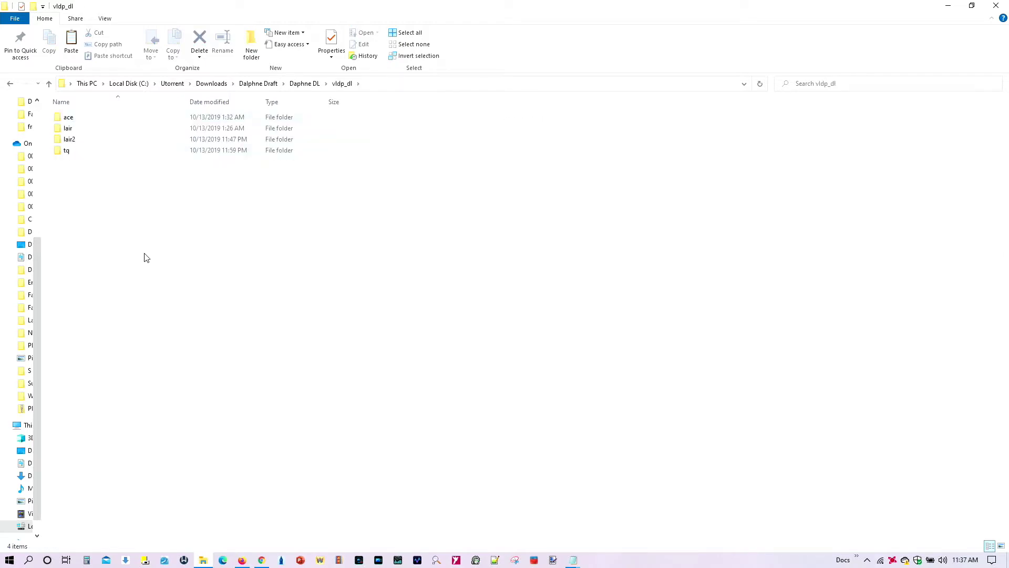
{"action": "key", "text": "ctrl+a"}
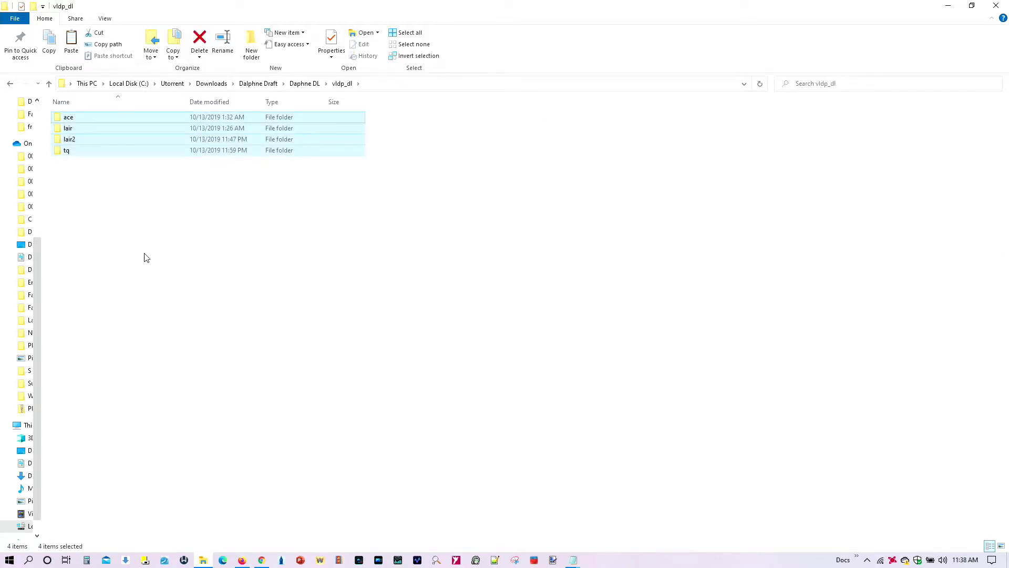
{"action": "left_click", "coordinate": [48, 83]}
{"action": "left_click", "coordinate": [49, 83]}
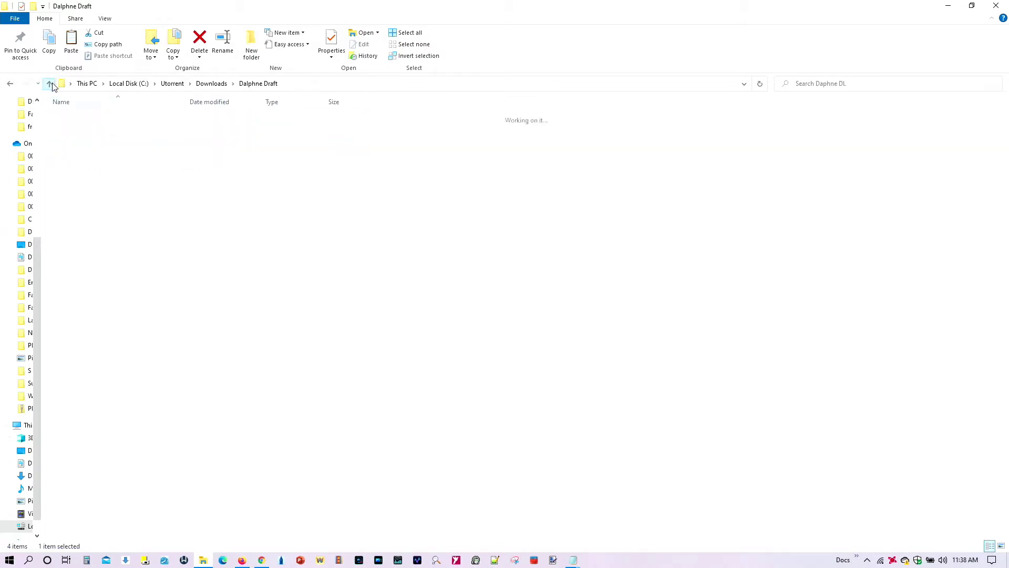
{"action": "double_click", "coordinate": [78, 118]}
{"action": "right_click", "coordinate": [121, 150]}
{"action": "left_click", "coordinate": [147, 221]}
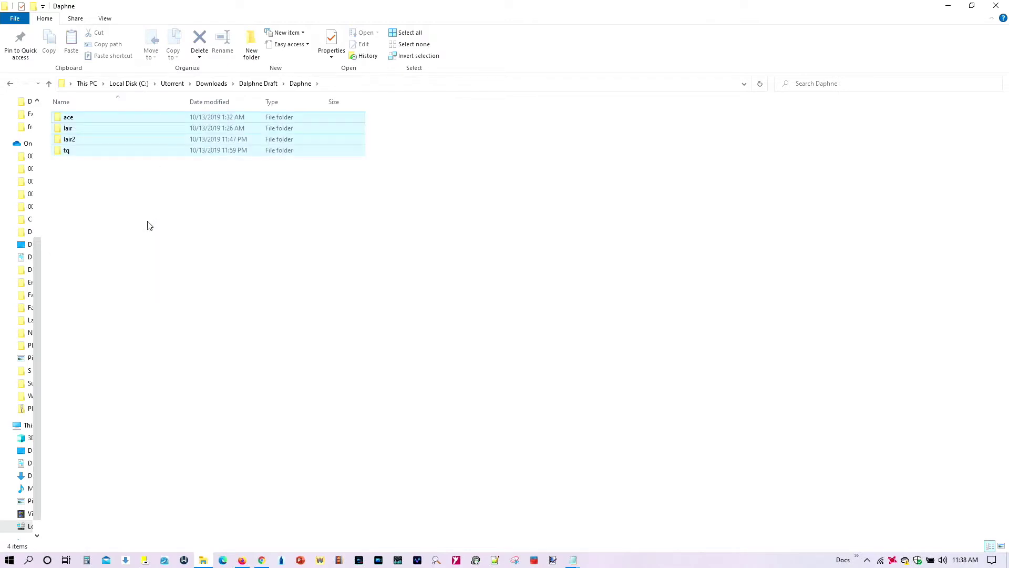
Step: Move all game folders, astron through uvt, from Daphne non DL's vldp folder into the Daphne folder
{"action": "left_click", "coordinate": [49, 83]}
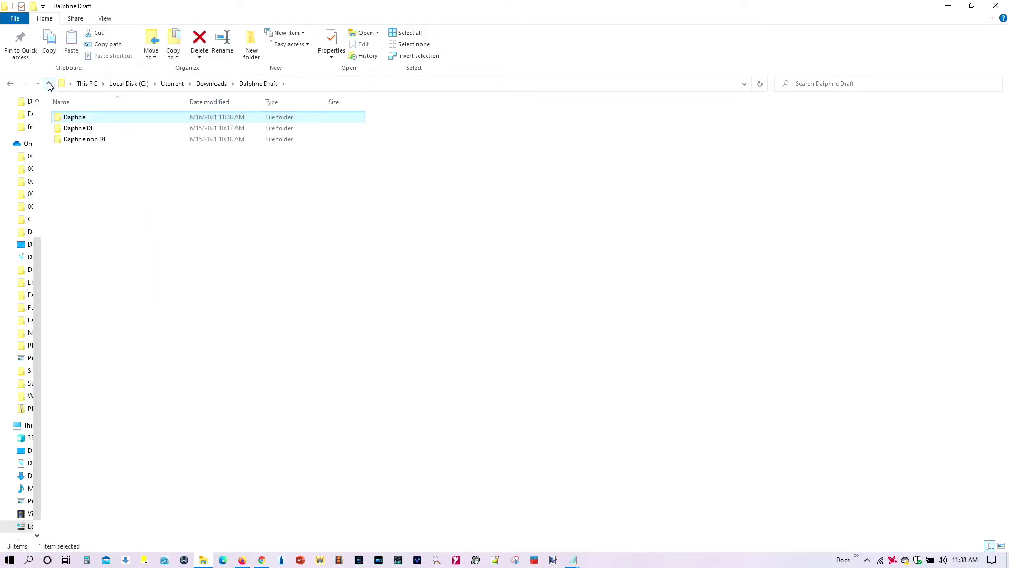
{"action": "left_click", "coordinate": [84, 143]}
{"action": "double_click", "coordinate": [84, 141]}
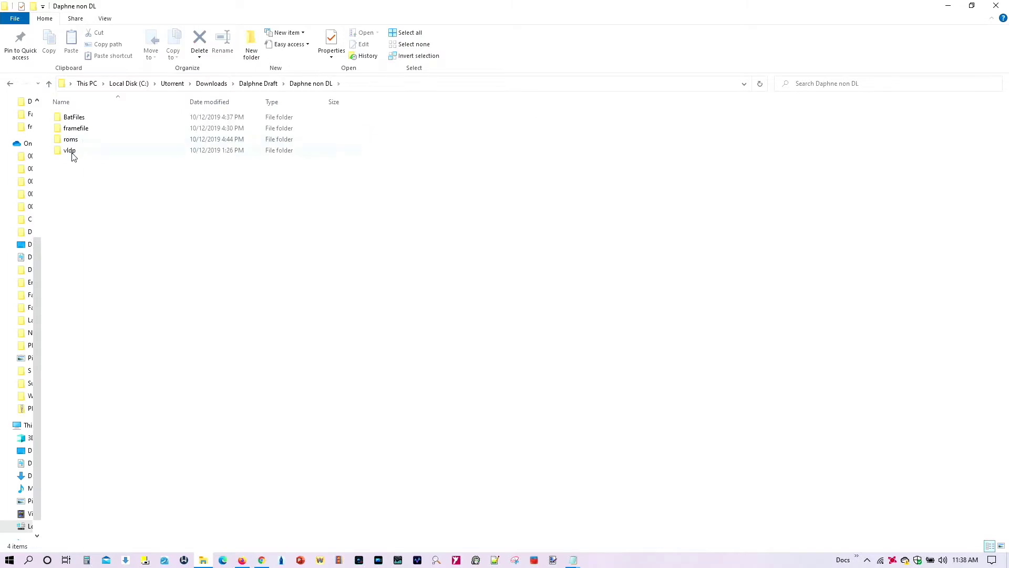
{"action": "double_click", "coordinate": [73, 153]}
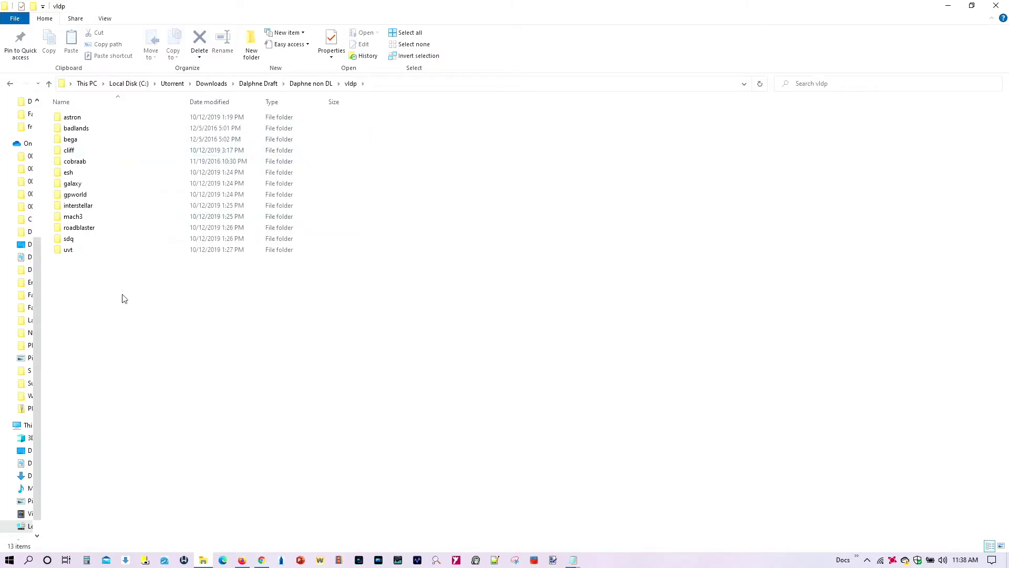
{"action": "key", "text": "ctrl+a"}
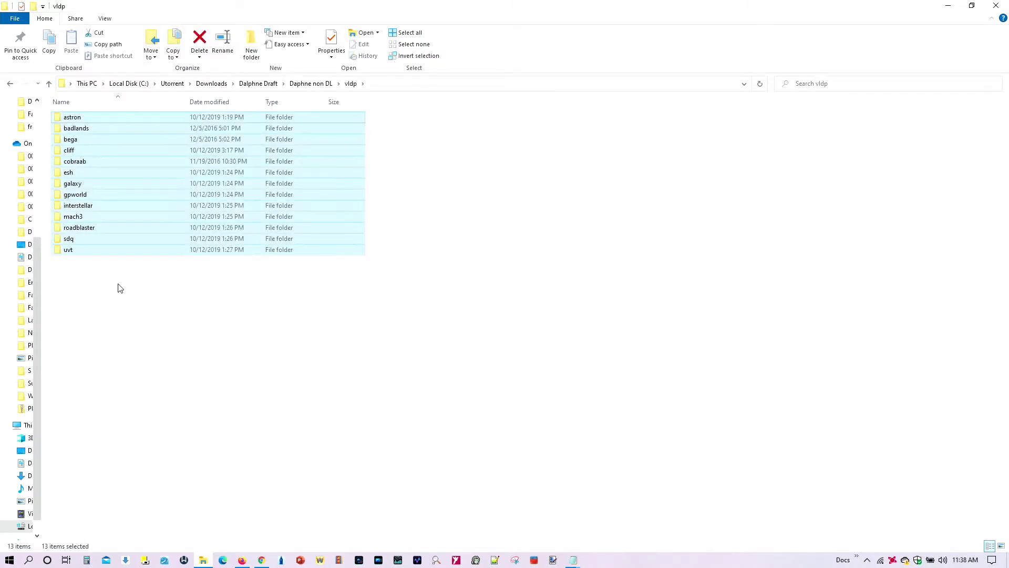
{"action": "key", "text": "ctrl+c"}
{"action": "left_click", "coordinate": [48, 83]}
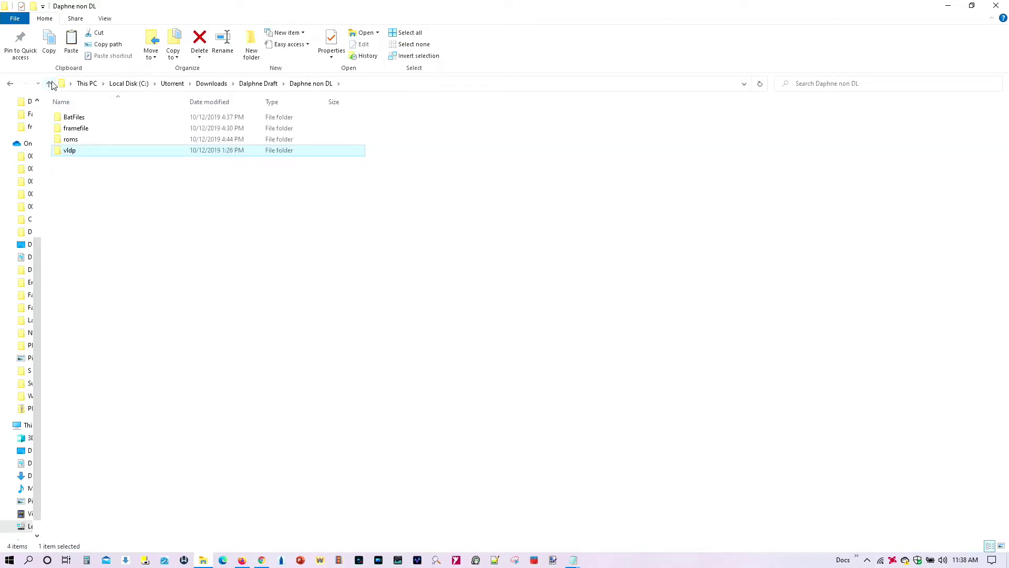
{"action": "left_click", "coordinate": [48, 84]}
{"action": "double_click", "coordinate": [76, 122]}
{"action": "right_click", "coordinate": [90, 195]}
{"action": "left_click", "coordinate": [118, 270]}
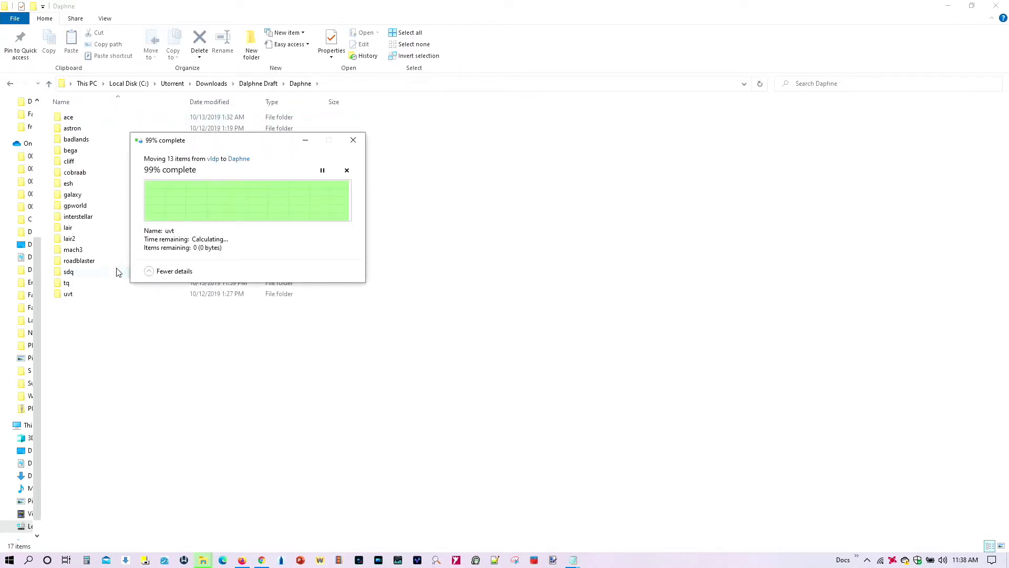
{"action": "left_click", "coordinate": [526, 264]}
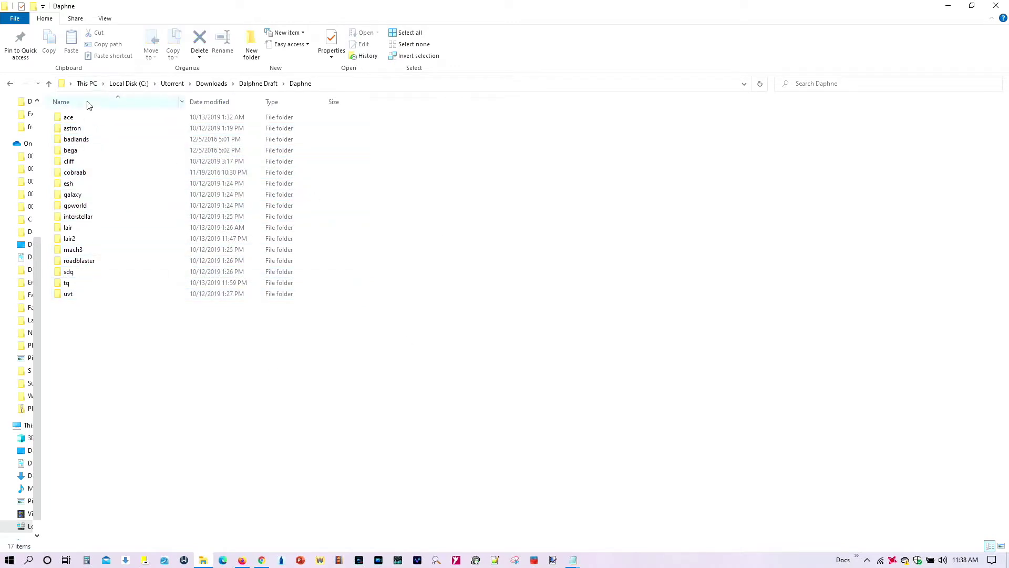
Step: Move the roms folder from Daphne DL into the Daphne folder
{"action": "left_click", "coordinate": [49, 84]}
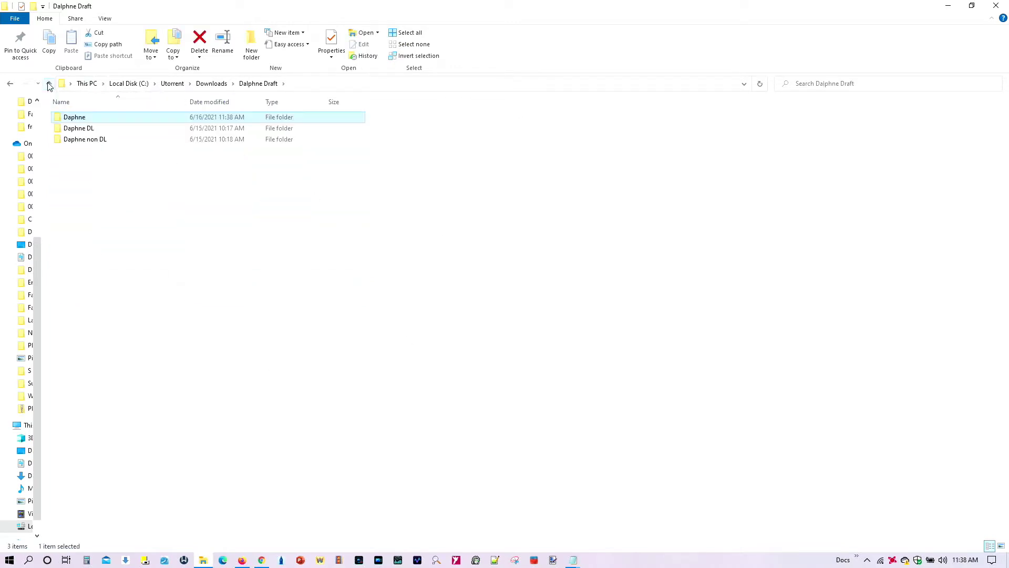
{"action": "left_click", "coordinate": [88, 133]}
{"action": "double_click", "coordinate": [88, 132]}
{"action": "left_click", "coordinate": [71, 142]}
{"action": "right_click", "coordinate": [69, 141]}
{"action": "left_click", "coordinate": [101, 303]}
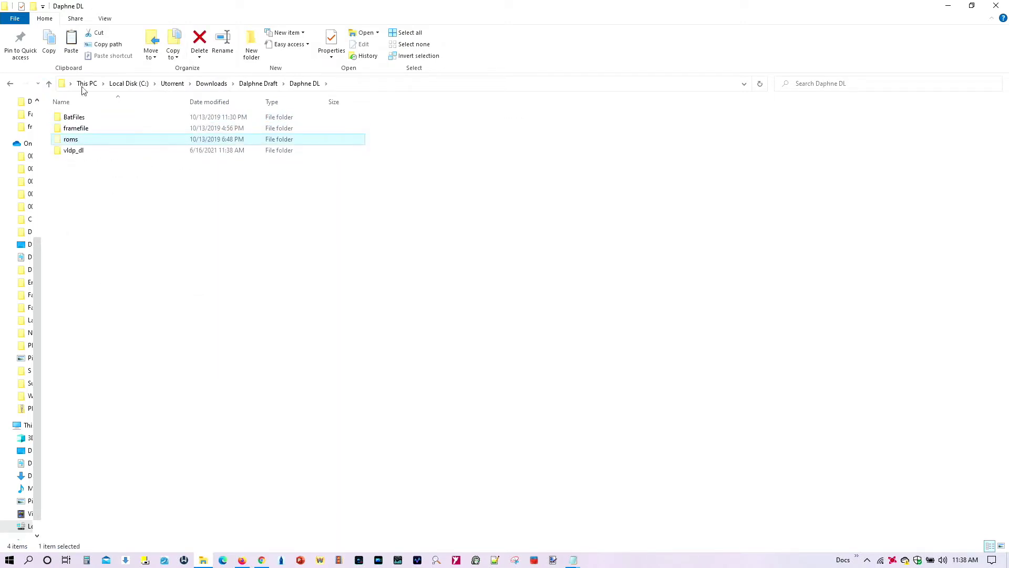
{"action": "left_click", "coordinate": [48, 84]}
{"action": "left_click", "coordinate": [78, 120]}
{"action": "double_click", "coordinate": [78, 120]}
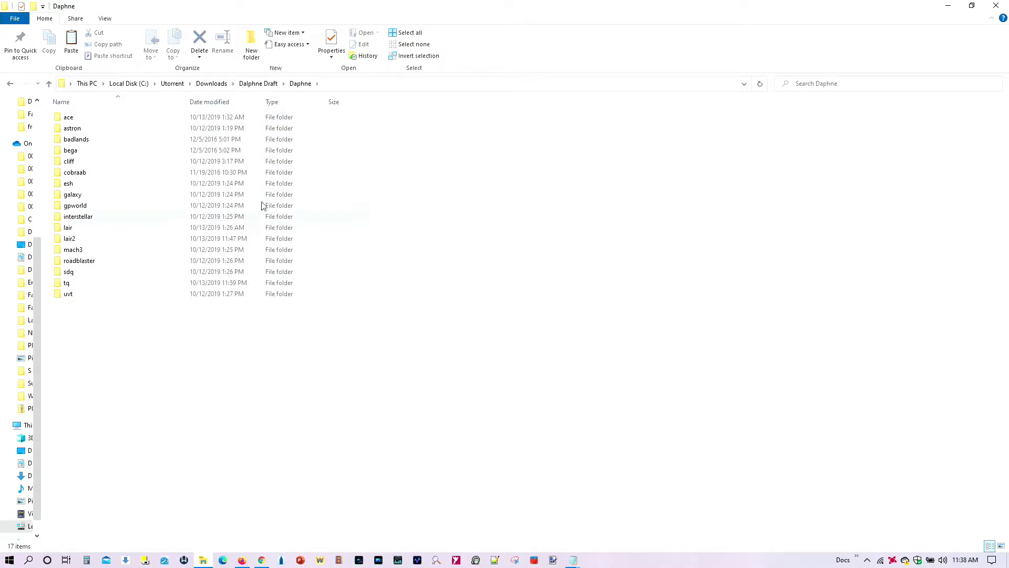
{"action": "right_click", "coordinate": [418, 152]}
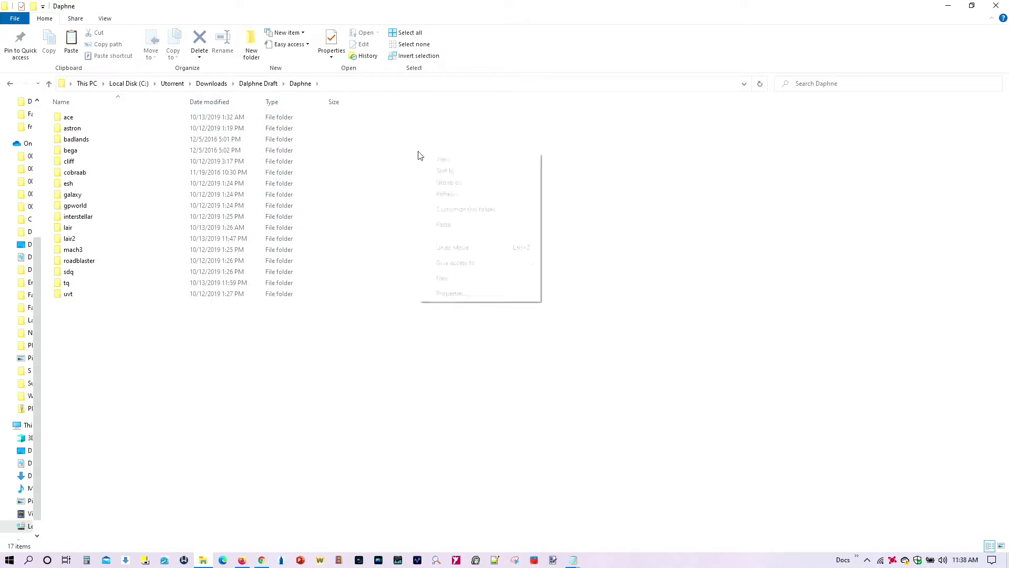
{"action": "left_click", "coordinate": [443, 224]}
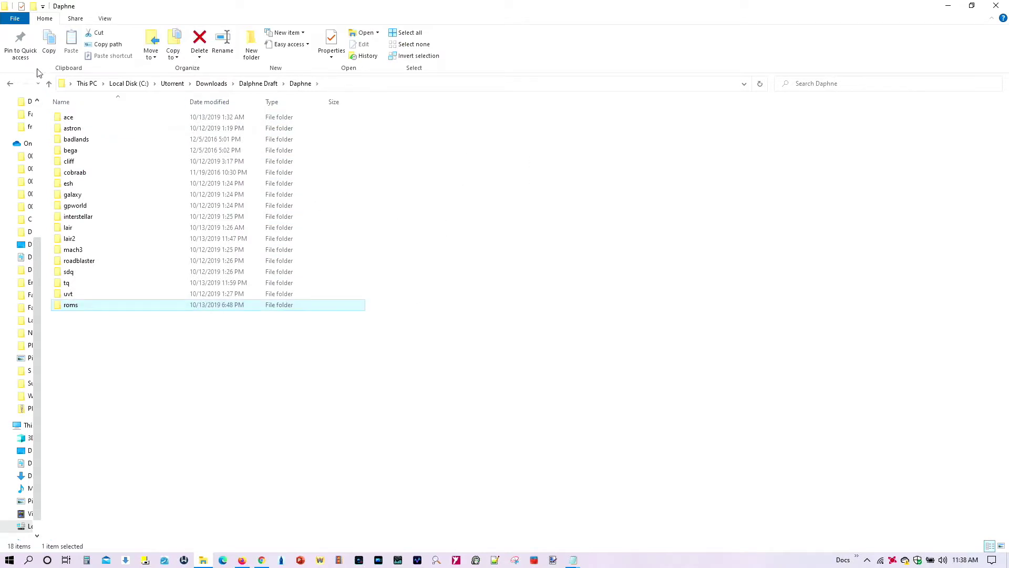
Step: Move the roms folder from Daphne non DL into Daphne, merging it with the roms folder already there
{"action": "left_click", "coordinate": [48, 84]}
{"action": "double_click", "coordinate": [80, 139]}
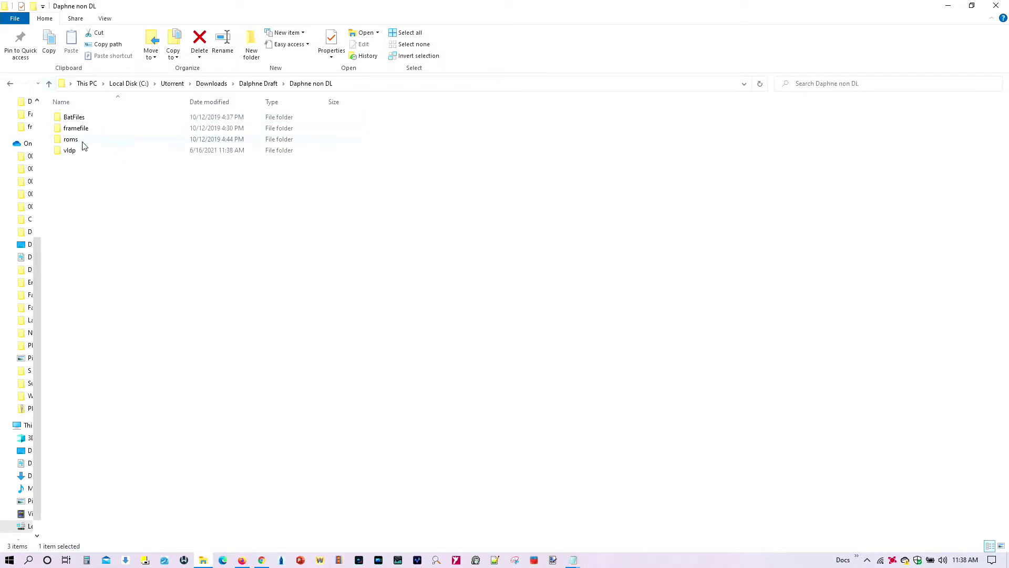
{"action": "left_click", "coordinate": [77, 141]}
{"action": "right_click", "coordinate": [77, 141]}
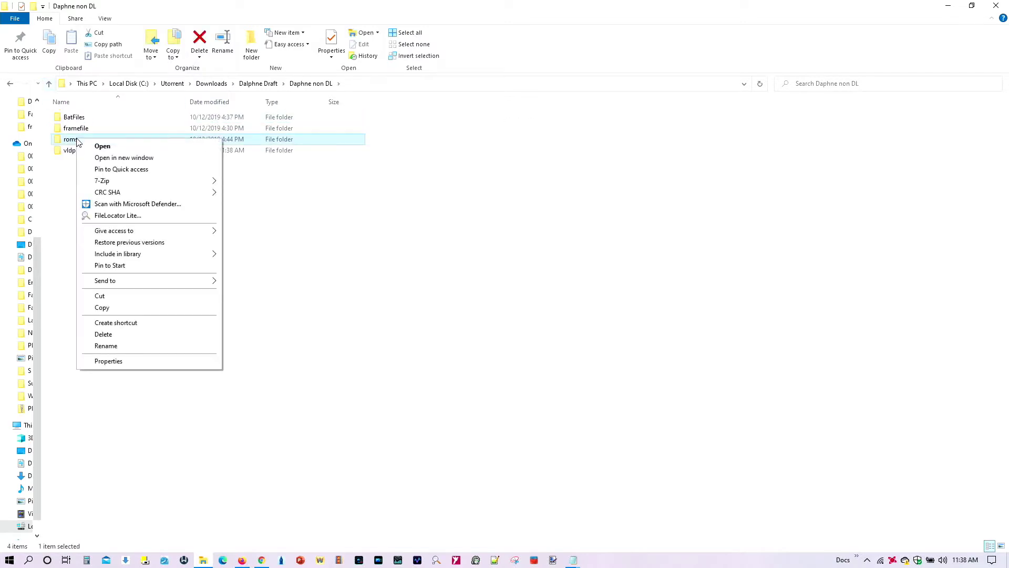
{"action": "left_click", "coordinate": [100, 297]}
{"action": "left_click", "coordinate": [49, 84]}
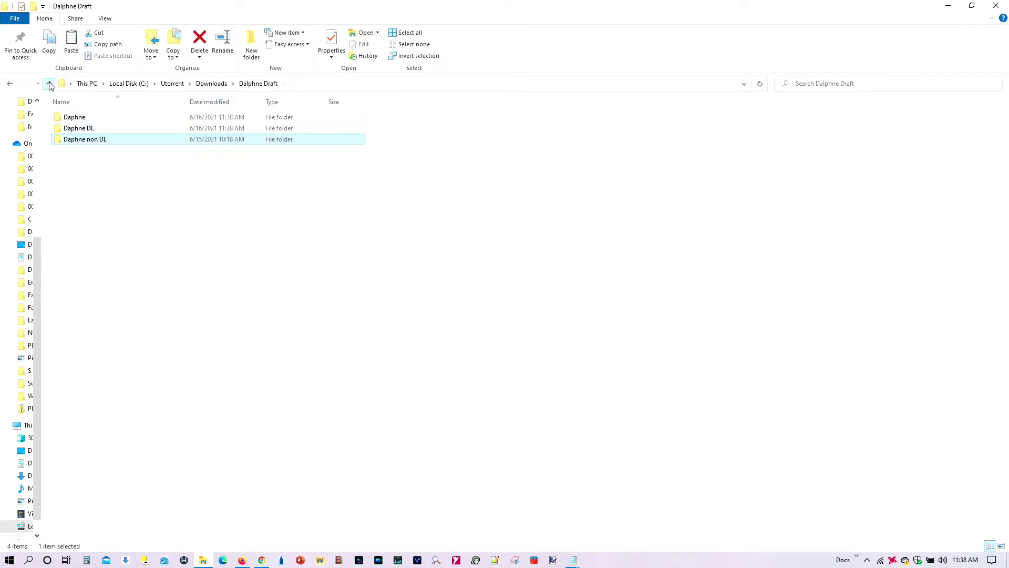
{"action": "double_click", "coordinate": [83, 118]}
{"action": "right_click", "coordinate": [420, 168]}
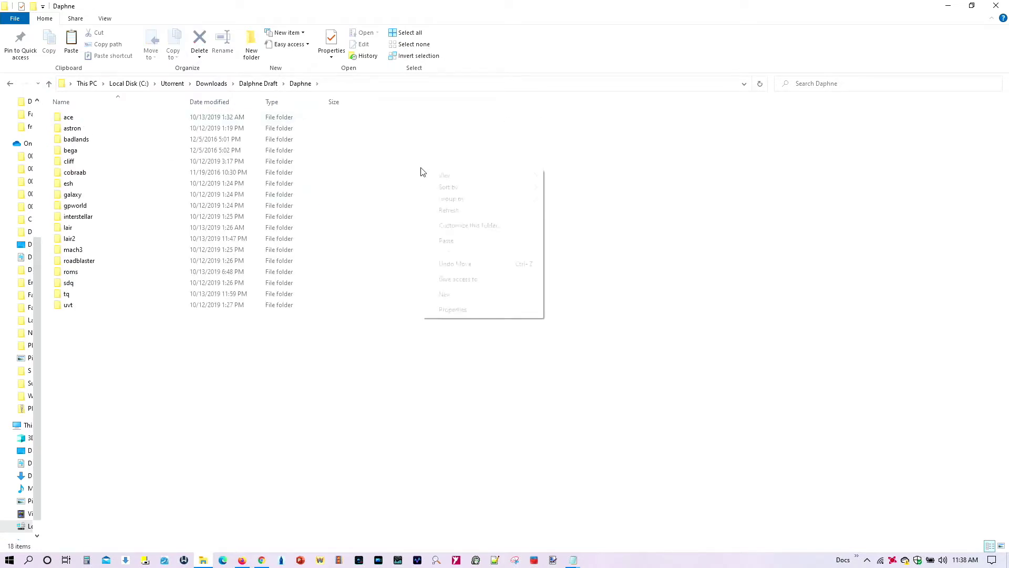
{"action": "left_click", "coordinate": [447, 241]}
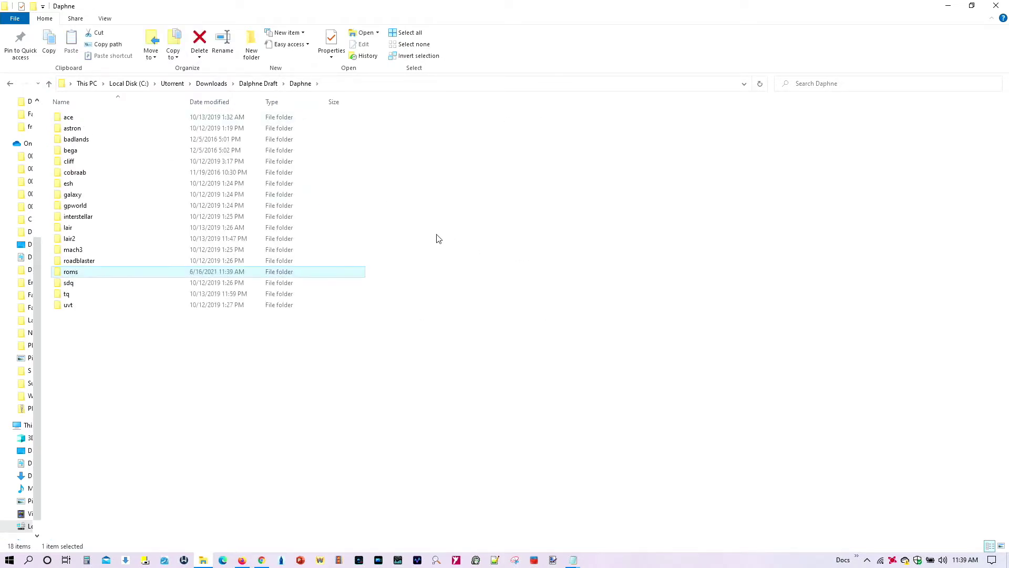
Step: Review the ROM archives in Daphne's merged roms folder and return to the Daphne folder
{"action": "double_click", "coordinate": [65, 274]}
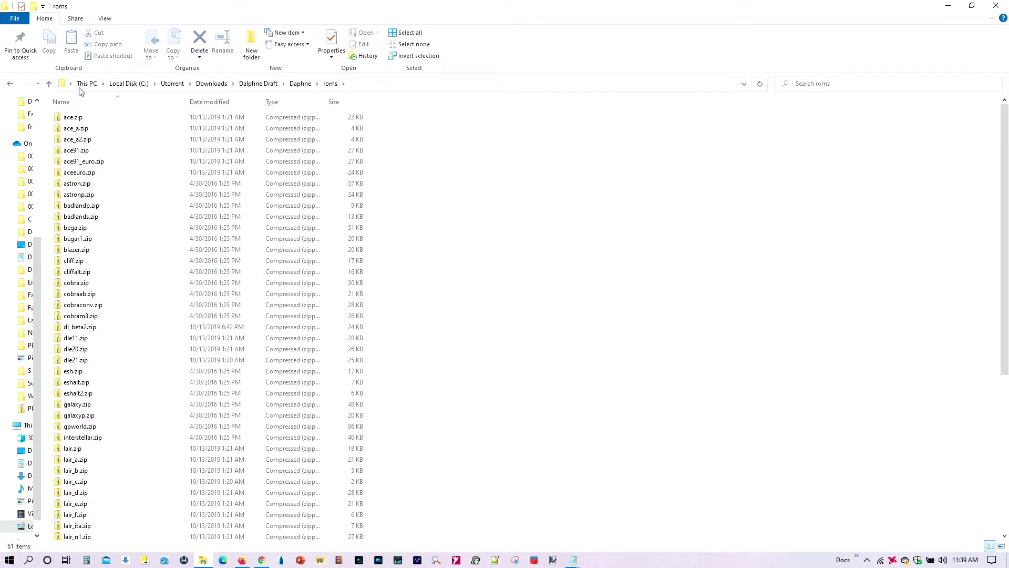
{"action": "scroll", "coordinate": [440, 184], "scroll_direction": "down", "scroll_amount": 8}
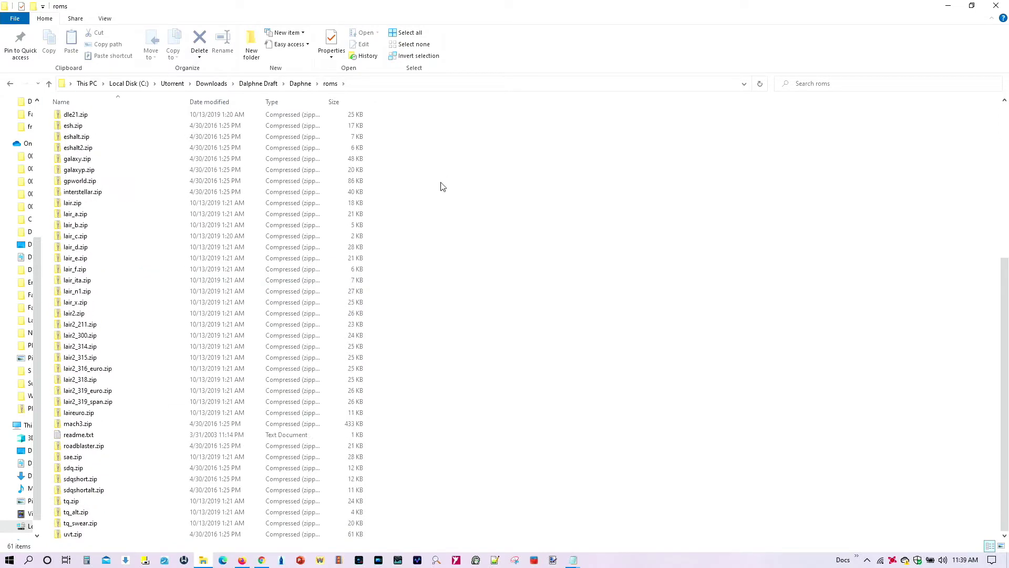
{"action": "scroll", "coordinate": [444, 180], "scroll_direction": "up", "scroll_amount": 8}
{"action": "left_click", "coordinate": [49, 84]}
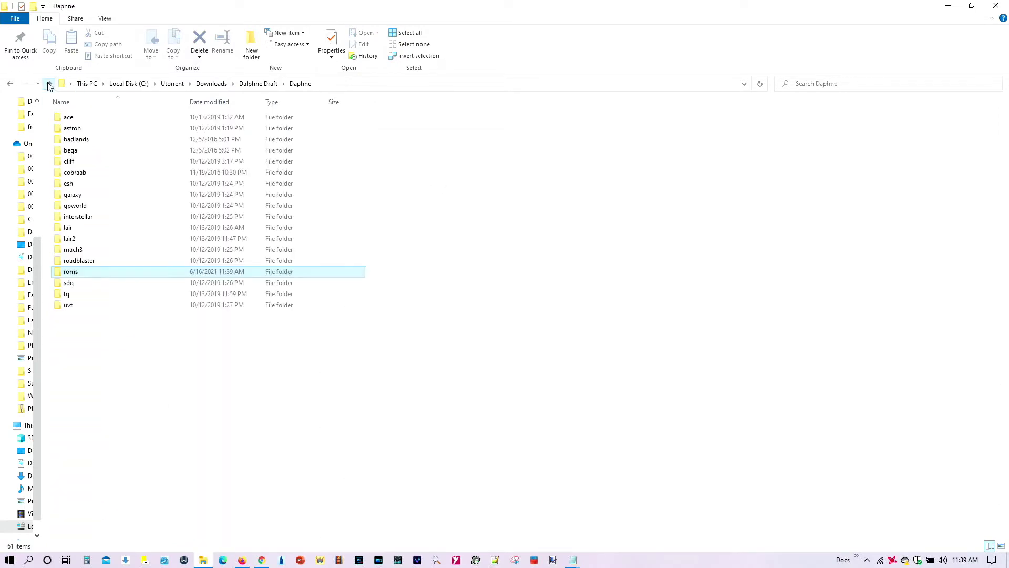
Step: Move the framefile folder from Daphne DL into the Daphne folder
{"action": "left_click", "coordinate": [49, 84]}
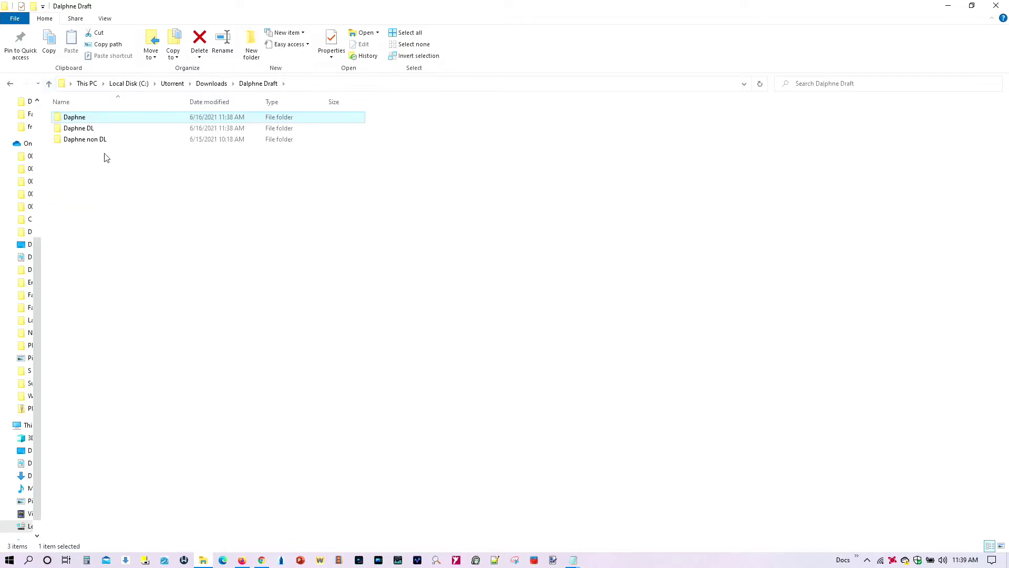
{"action": "double_click", "coordinate": [78, 118]}
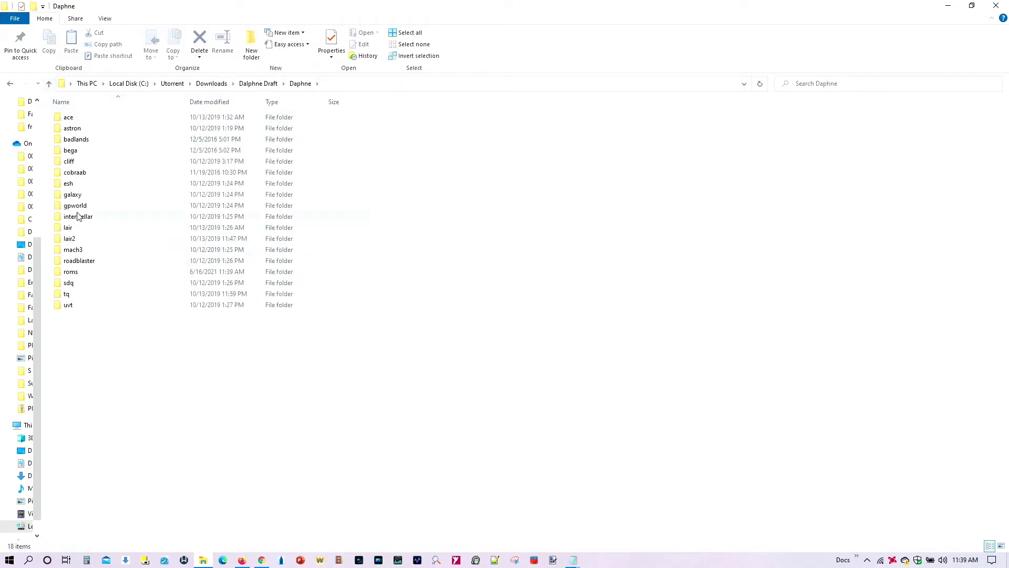
{"action": "left_click", "coordinate": [70, 272]}
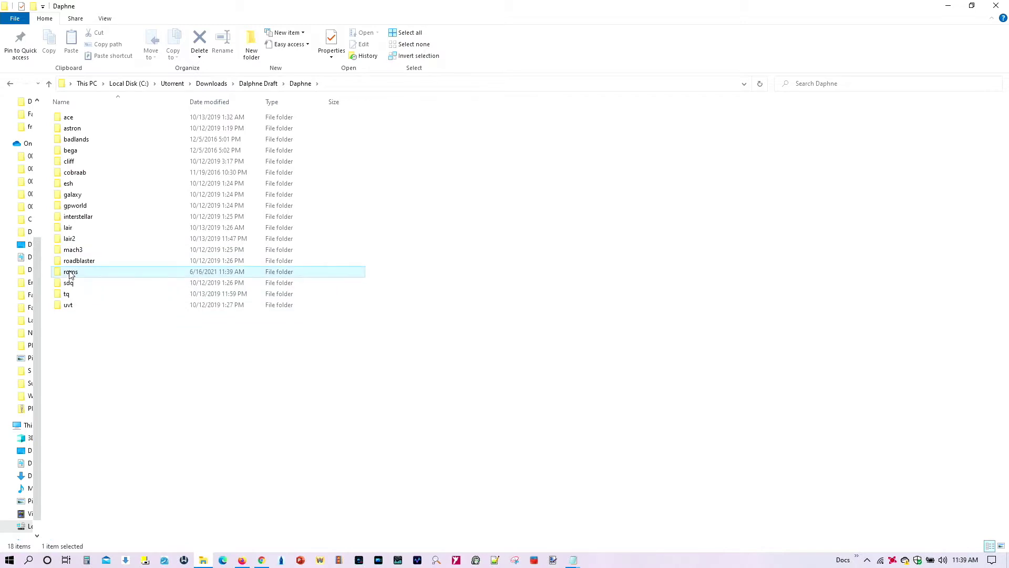
{"action": "left_click", "coordinate": [49, 85]}
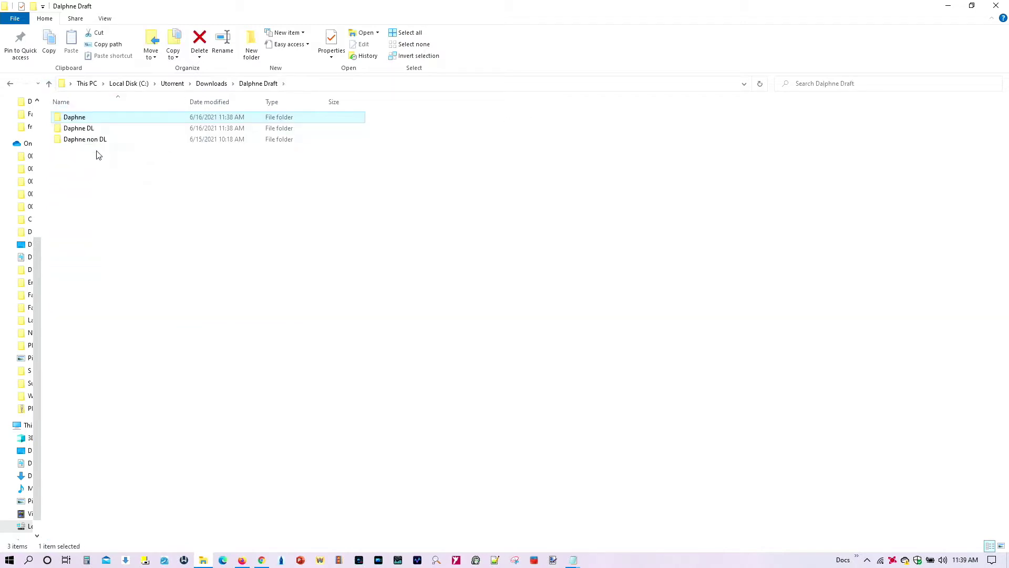
{"action": "double_click", "coordinate": [87, 129]}
{"action": "left_click", "coordinate": [84, 131]}
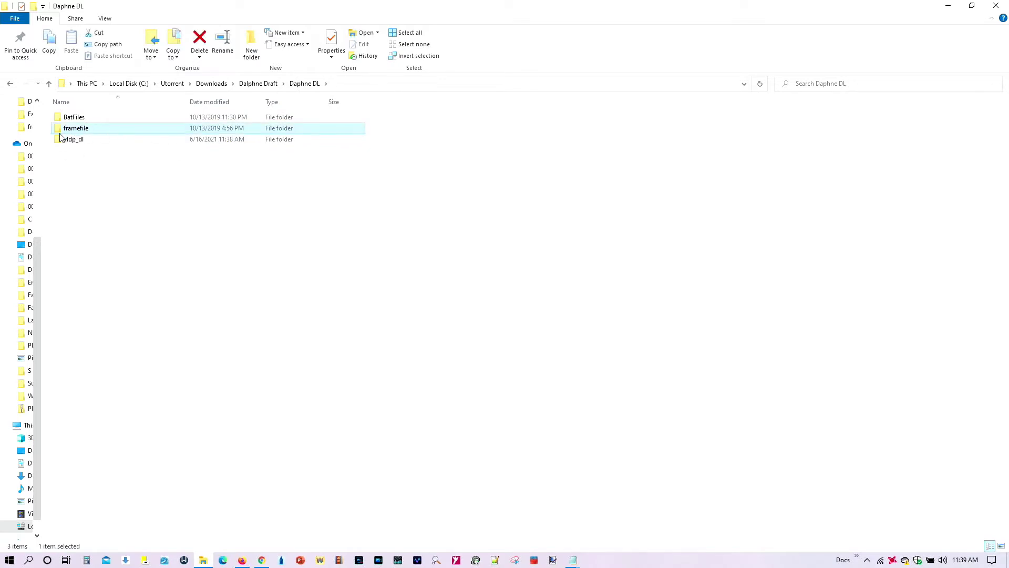
{"action": "right_click", "coordinate": [84, 131]}
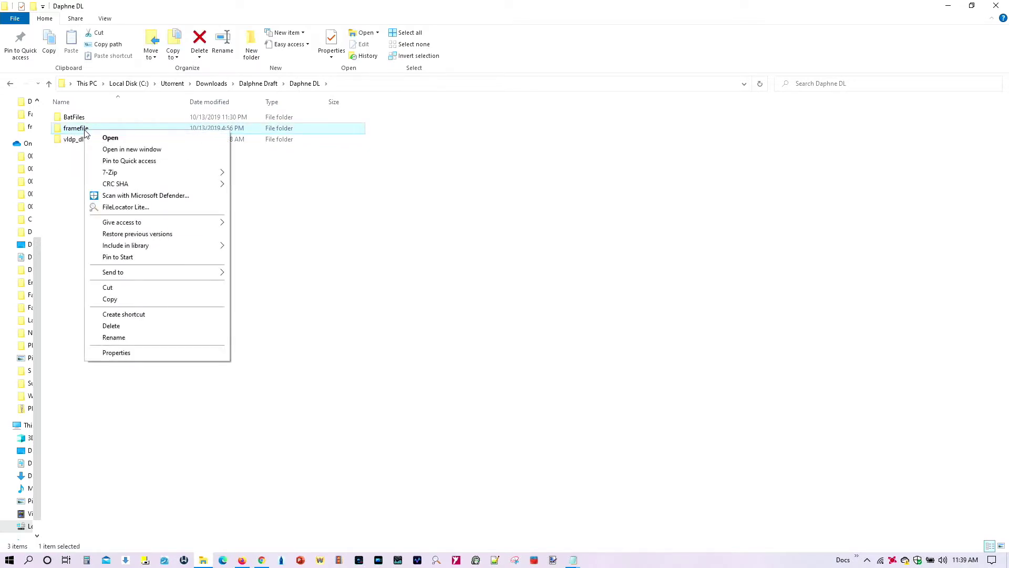
{"action": "left_click", "coordinate": [109, 288]}
{"action": "left_click", "coordinate": [49, 84]}
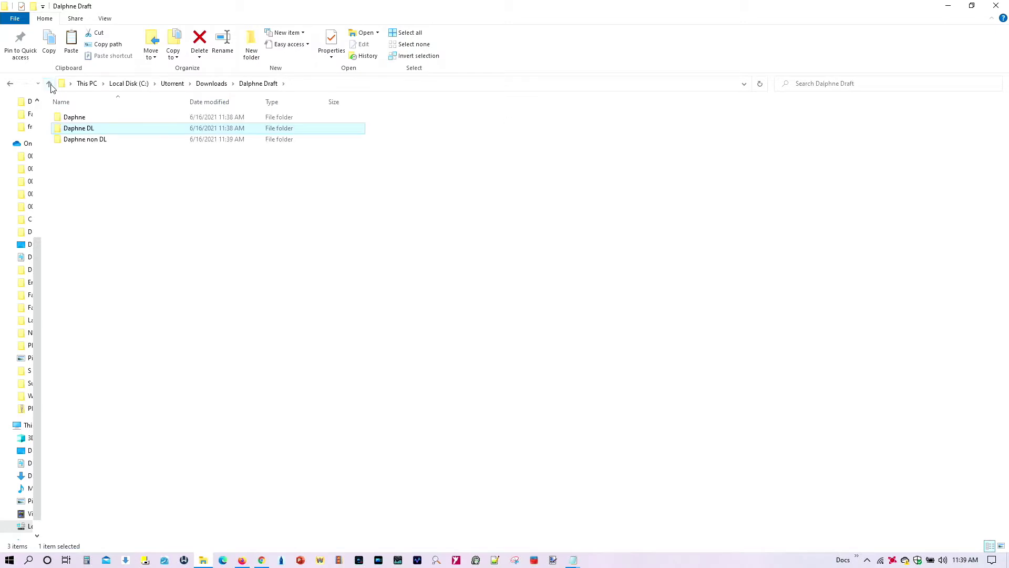
{"action": "double_click", "coordinate": [74, 118]}
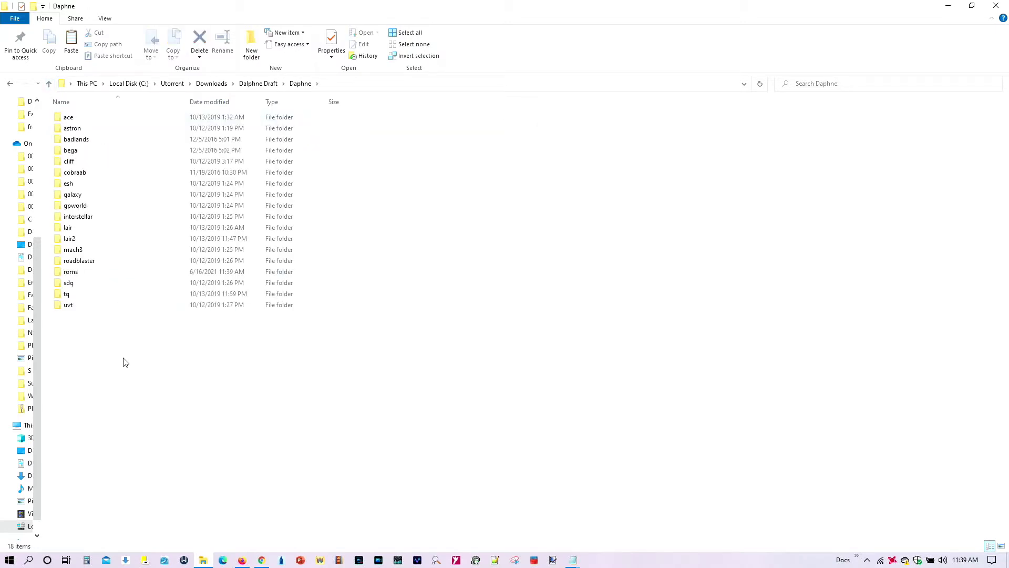
{"action": "right_click", "coordinate": [449, 176]}
{"action": "left_click", "coordinate": [474, 248]}
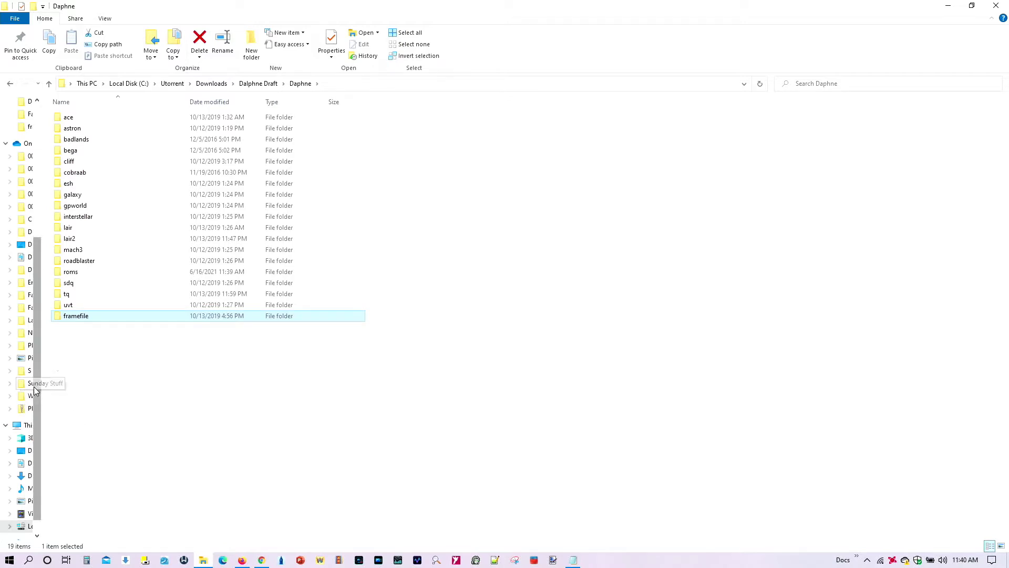
Step: Rename the ace folder in Daphne as ace.daphne
{"action": "left_click", "coordinate": [73, 120]}
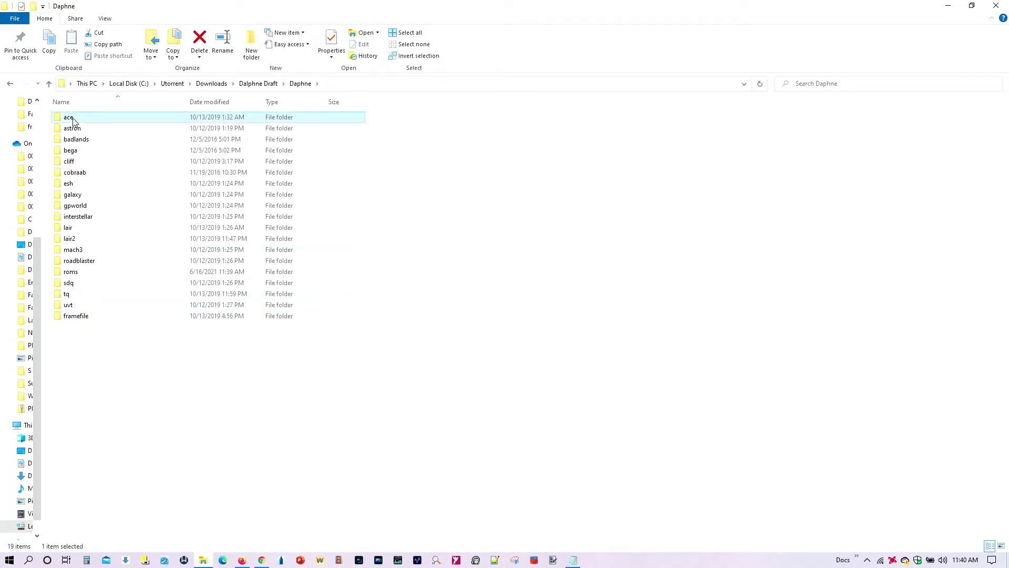
{"action": "right_click", "coordinate": [77, 120]}
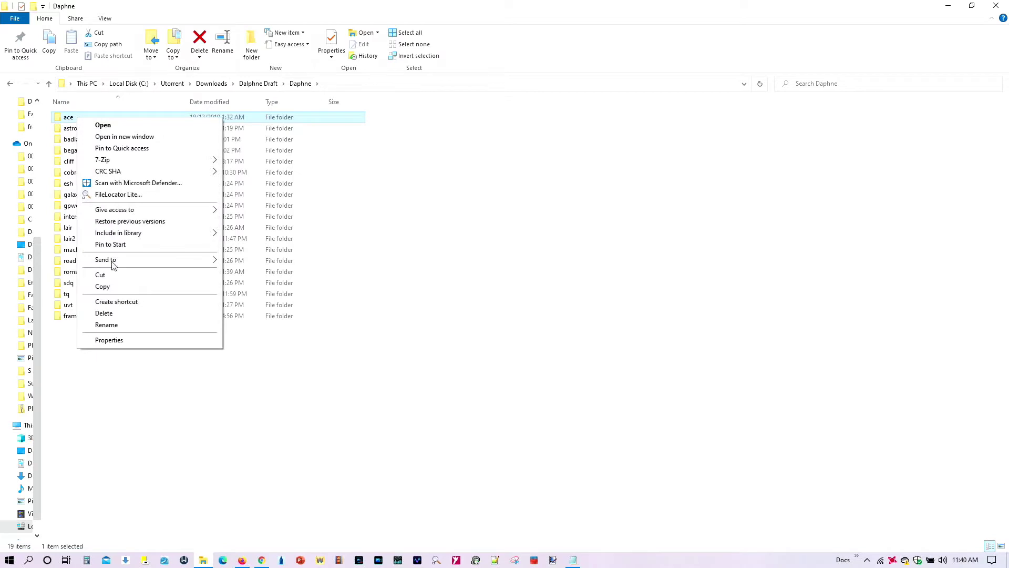
{"action": "left_click", "coordinate": [108, 326]}
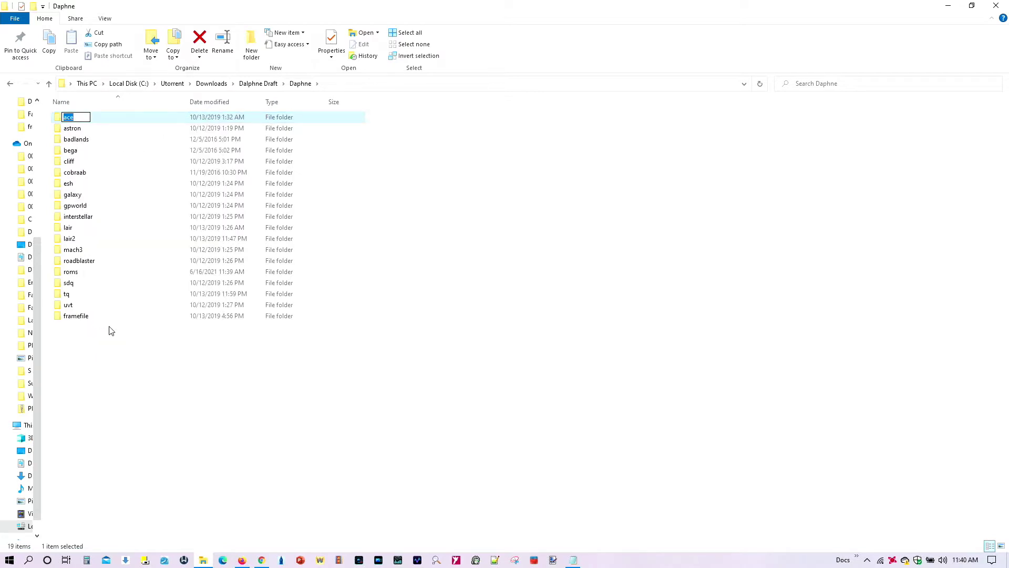
{"action": "type", "text": ".daphne"}
{"action": "key", "text": "End"}
{"action": "key", "text": "Return"}
Step: Rename the astron and badlands folders as astron.daphne and badlands.daphne
{"action": "key", "text": "Down"}
{"action": "key", "text": "F2"}
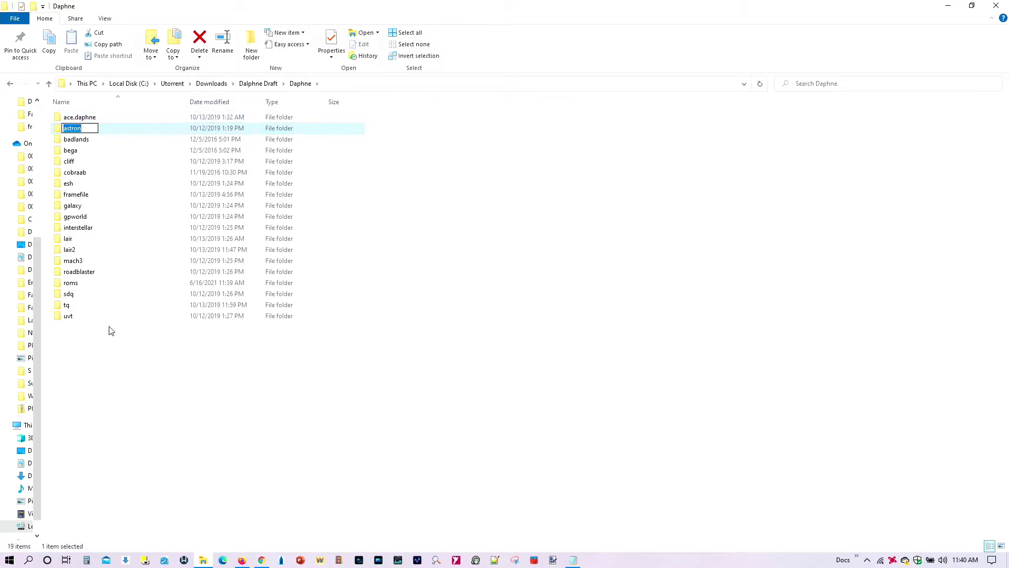
{"action": "key", "text": "End"}
{"action": "type", "text": ".daphne"}
{"action": "key", "text": "Return"}
{"action": "key", "text": "Down"}
{"action": "key", "text": "F2"}
{"action": "key", "text": "End"}
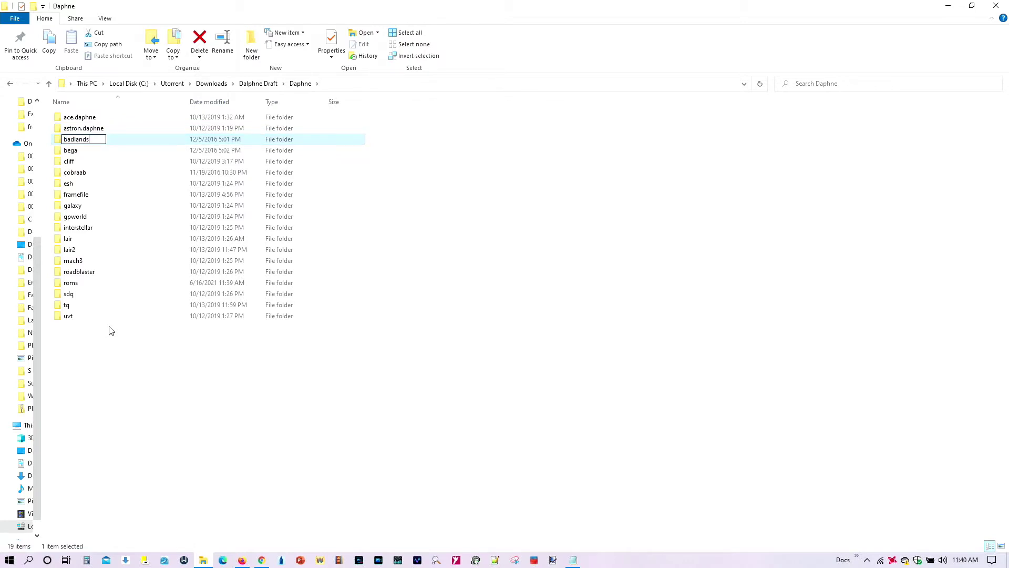
{"action": "type", "text": ".daphne"}
{"action": "key", "text": "Return"}
Step: Rename the bega and cliff folders as bega.daphne and cliff.daphne
{"action": "key", "text": "Down"}
{"action": "key", "text": "F2"}
{"action": "key", "text": "End"}
{"action": "type", "text": ".daphne"}
{"action": "key", "text": "Return"}
{"action": "key", "text": "Down"}
{"action": "key", "text": "F2"}
{"action": "key", "text": "End"}
{"action": "type", "text": ".daphne"}
{"action": "key", "text": "Return"}
Step: Rename the cobraab and esh folders as cobraab.daphne and esh.daphne
{"action": "key", "text": "Down"}
{"action": "key", "text": "F2"}
{"action": "key", "text": "End"}
{"action": "type", "text": ".daphne"}
{"action": "key", "text": "Return"}
{"action": "key", "text": "Down"}
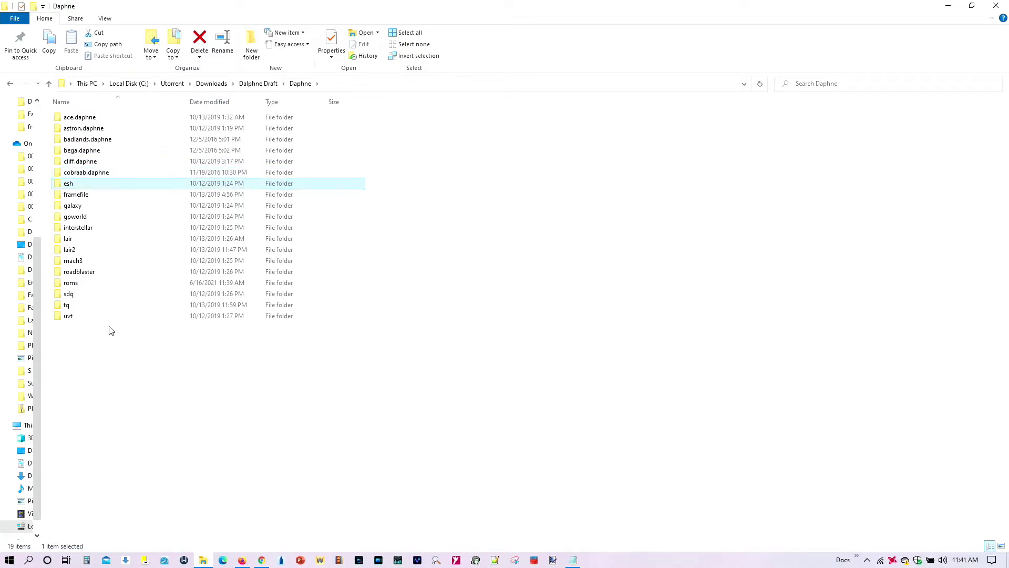
{"action": "key", "text": "F2"}
{"action": "type", "text": ".daphne"}
{"action": "key", "text": "Return"}
Step: Skip framefile and rename the galaxy and gpworld folders as galaxy.daphne and gpworld.daphne
{"action": "key", "text": "Down"}
{"action": "key", "text": "Down"}
{"action": "key", "text": "F2"}
{"action": "key", "text": "End"}
{"action": "type", "text": ".daphne"}
{"action": "key", "text": "Return"}
{"action": "key", "text": "Down"}
{"action": "key", "text": "F2"}
{"action": "key", "text": "End"}
{"action": "type", "text": ".daphne"}
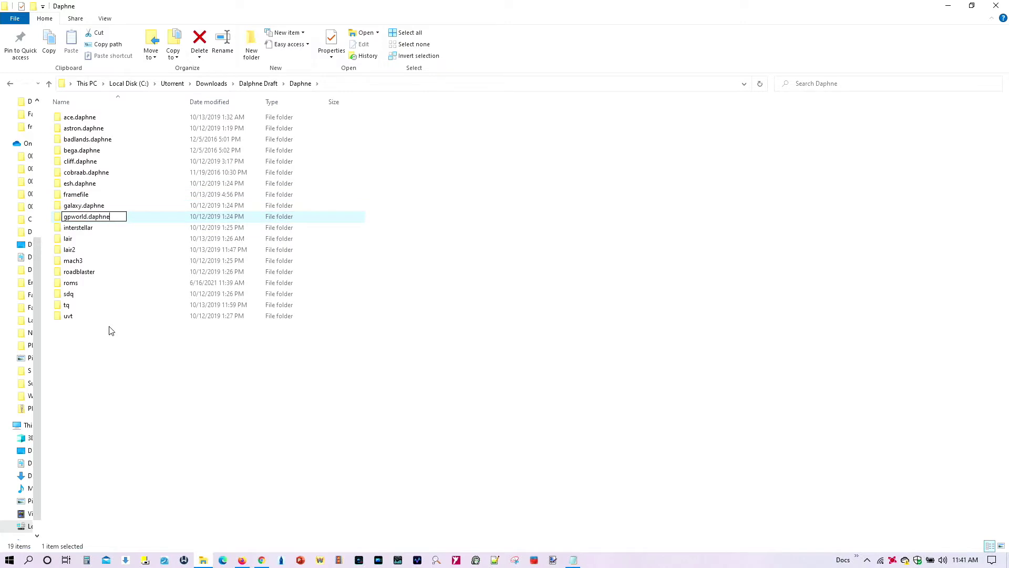
{"action": "key", "text": "Return"}
Step: Rename the interstellar and lair folders as interstellar.daphne and lair.daphne
{"action": "key", "text": "Down"}
{"action": "key", "text": "F2"}
{"action": "key", "text": "End"}
{"action": "type", "text": ".daphne"}
{"action": "key", "text": "Return"}
{"action": "key", "text": "Down"}
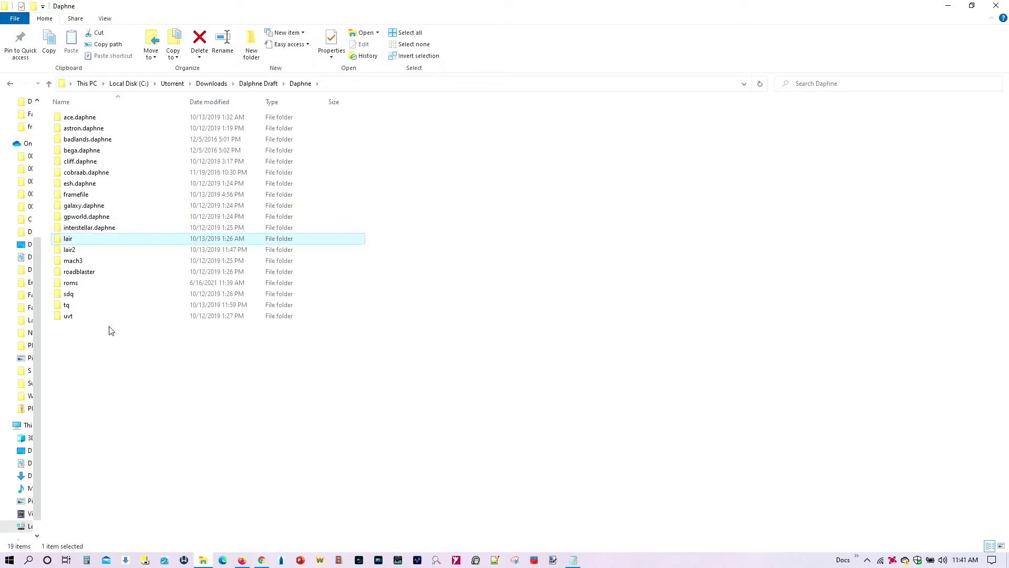
{"action": "key", "text": "F2"}
{"action": "key", "text": "End"}
{"action": "type", "text": ".daphne"}
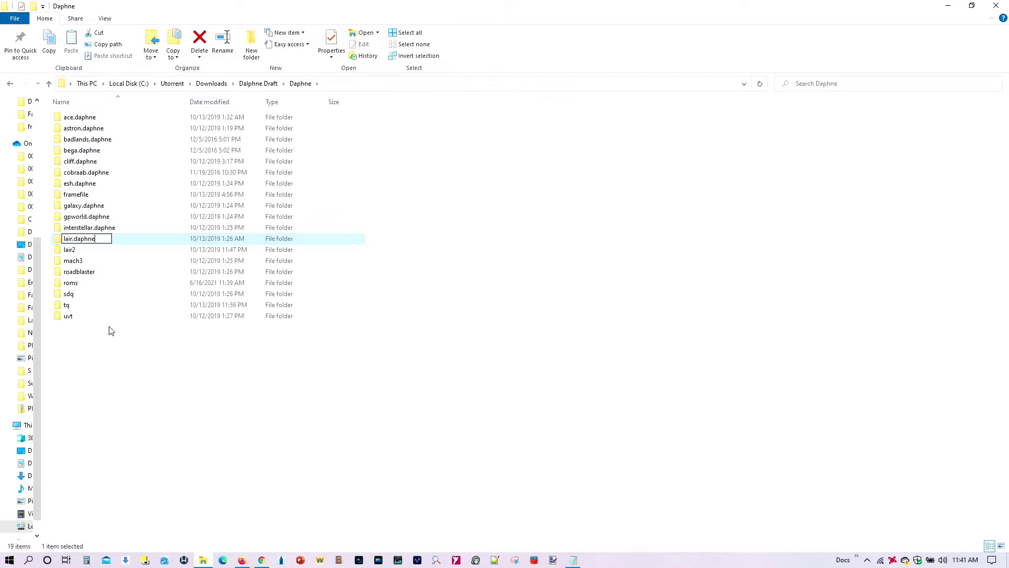
{"action": "key", "text": "Return"}
Step: Rename the lair2 and mach3 folders as lair2.daphne and mach3.daphne
{"action": "key", "text": "Down"}
{"action": "key", "text": "F2"}
{"action": "key", "text": "End"}
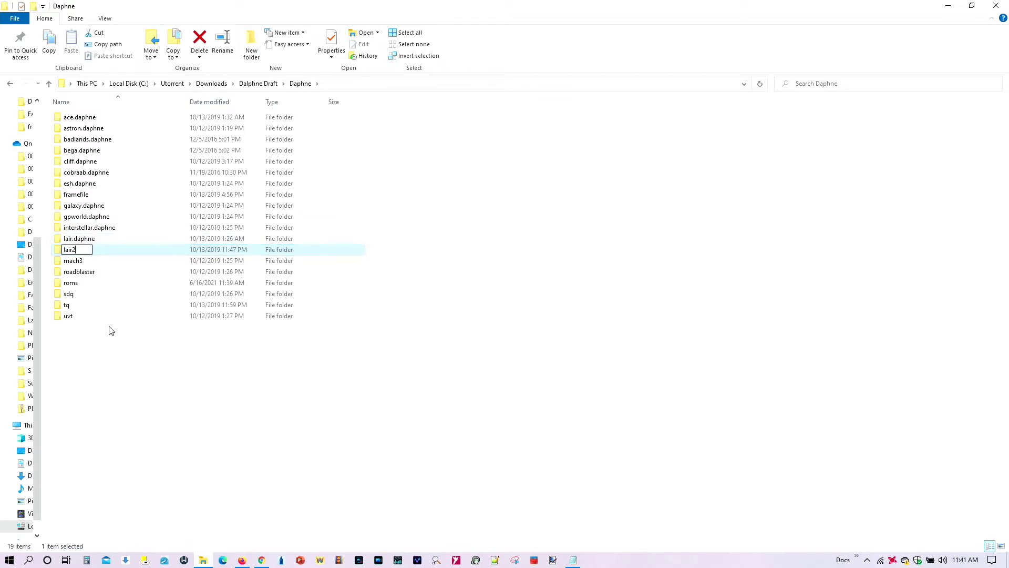
{"action": "type", "text": ".daphne"}
{"action": "key", "text": "Return"}
{"action": "key", "text": "Down"}
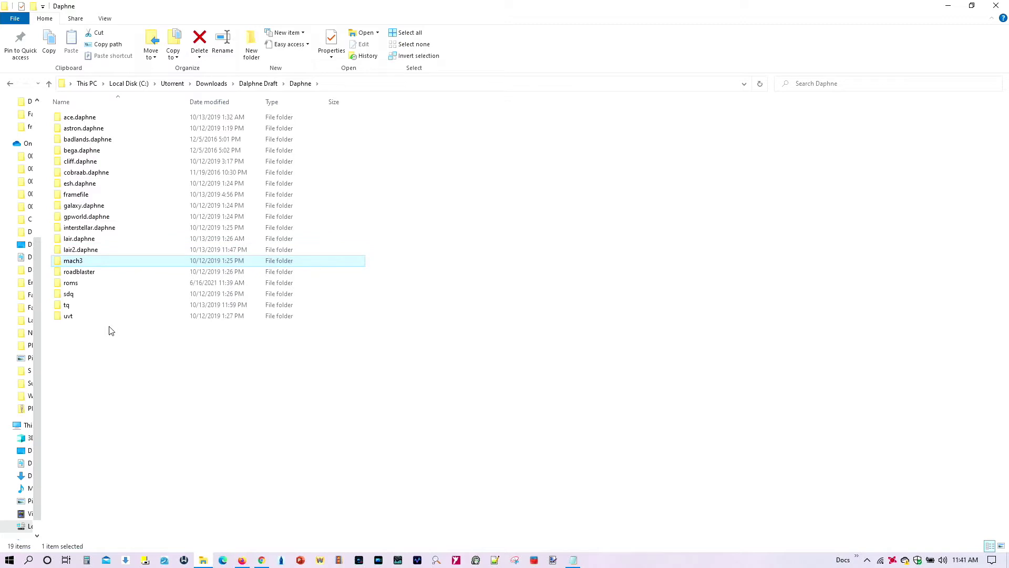
{"action": "key", "text": "F2"}
{"action": "key", "text": "End"}
{"action": "type", "text": ".daphne"}
{"action": "key", "text": "Return"}
Step: Rename the roadblaster and sdq folders as roadblaster.daphne and sdq.daphne, skipping the roms folder between them
{"action": "key", "text": "Down"}
{"action": "key", "text": "F2"}
{"action": "key", "text": "End"}
{"action": "type", "text": ".daphne"}
{"action": "key", "text": "Return"}
{"action": "key", "text": "Down"}
{"action": "key", "text": "Down"}
{"action": "key", "text": "F2"}
{"action": "type", "text": ".daphne"}
{"action": "key", "text": "Return"}
Step: Rename the tq and uvt folders as tq.daphne and uvt.daphne
{"action": "key", "text": "Down"}
{"action": "key", "text": "F2"}
{"action": "key", "text": "End"}
{"action": "type", "text": ".daphne"}
{"action": "key", "text": "Return"}
{"action": "key", "text": "Down"}
{"action": "key", "text": "F2"}
{"action": "key", "text": "End"}
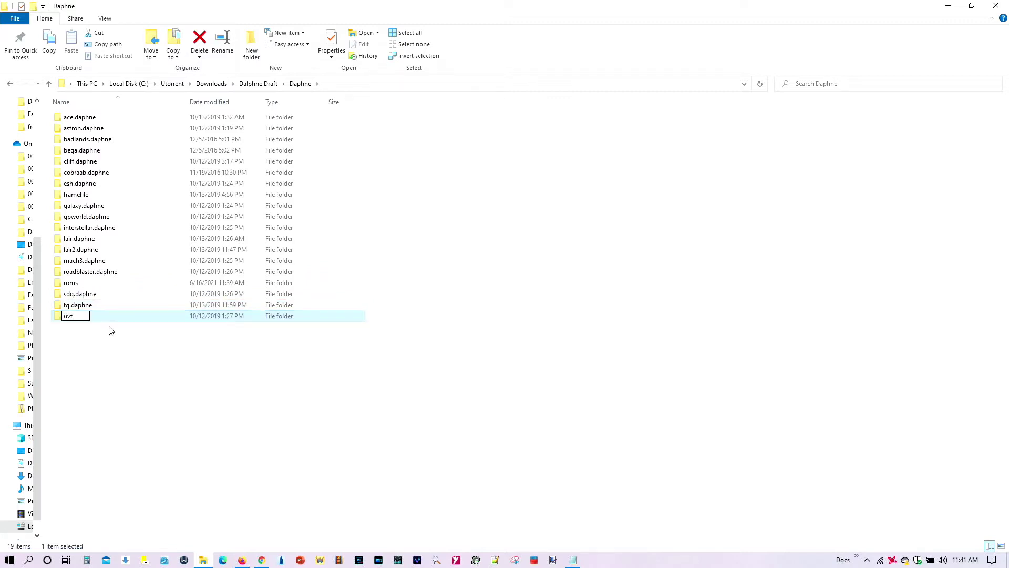
{"action": "key", "text": "Return"}
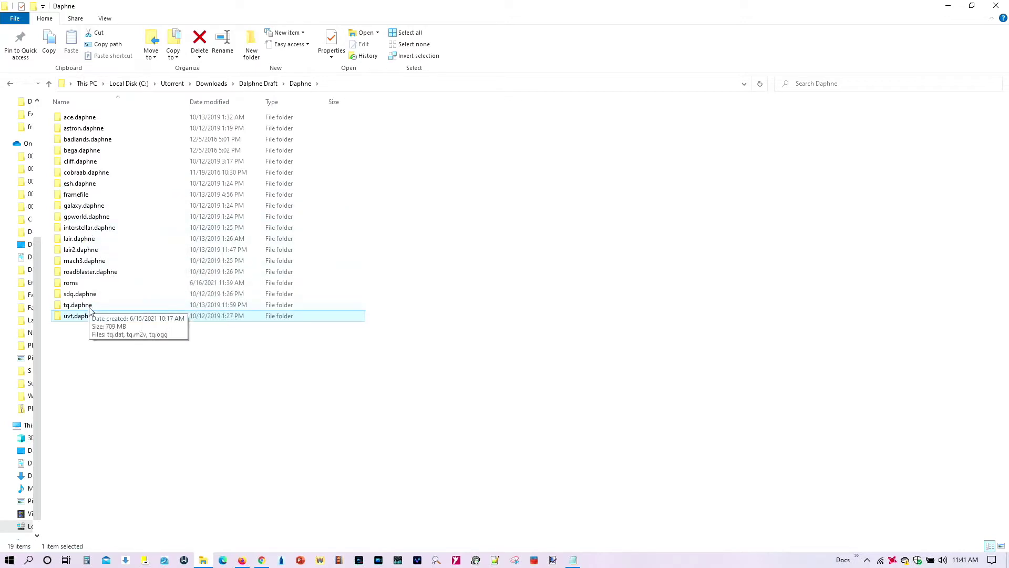
{"action": "left_click", "coordinate": [233, 381]}
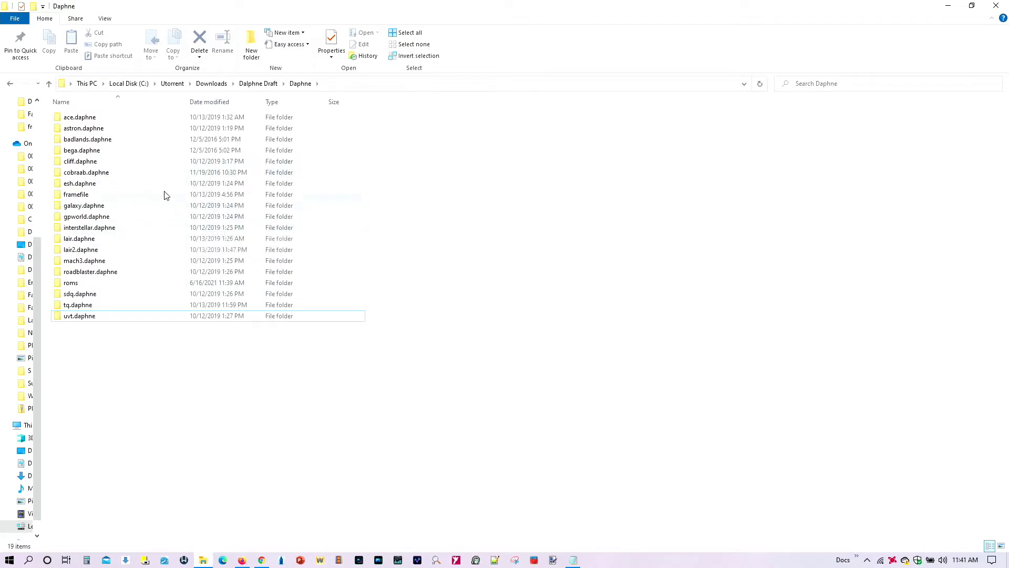
Step: Compare the video entry in astron.daphne's astron.txt with the folder's m2v file, and return to the Daphne folder
{"action": "left_click", "coordinate": [94, 130]}
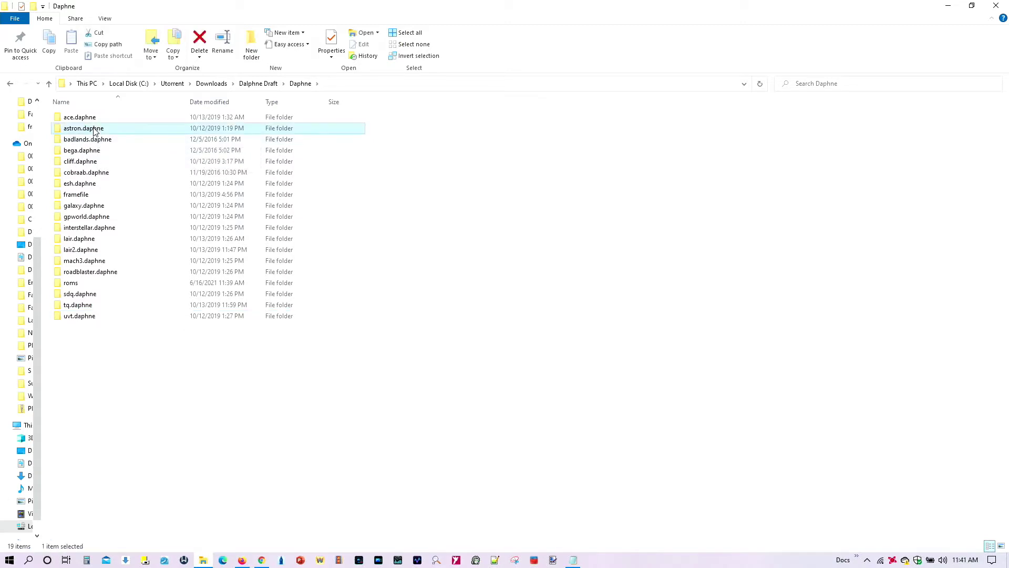
{"action": "double_click", "coordinate": [94, 130]}
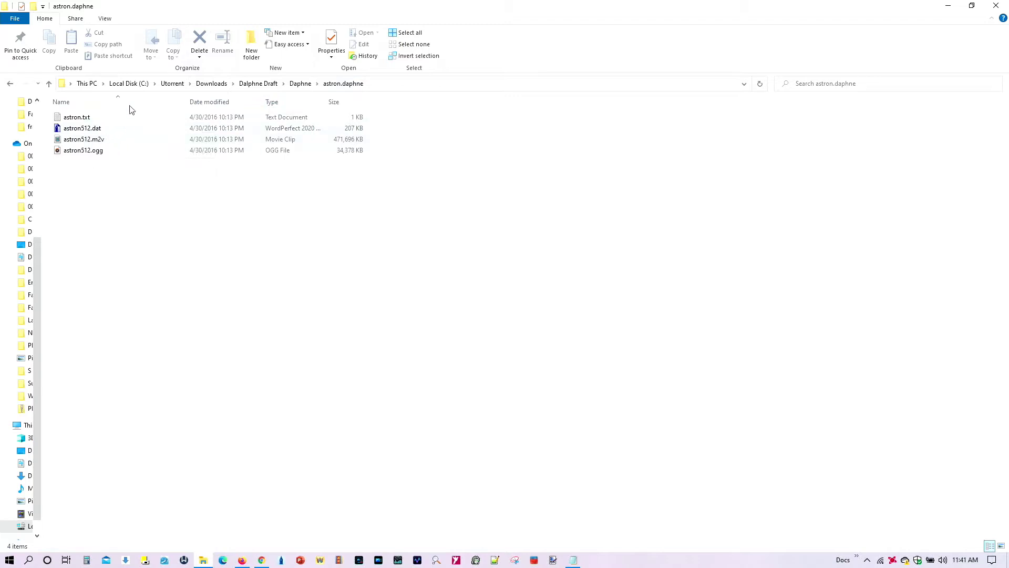
{"action": "double_click", "coordinate": [80, 120]}
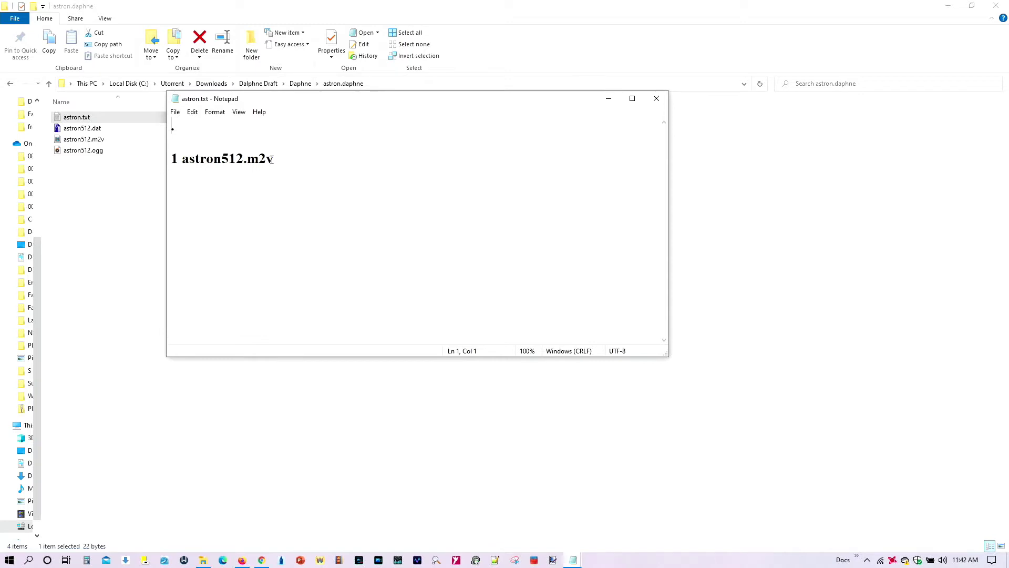
{"action": "left_click", "coordinate": [180, 143]}
{"action": "left_click", "coordinate": [88, 140]}
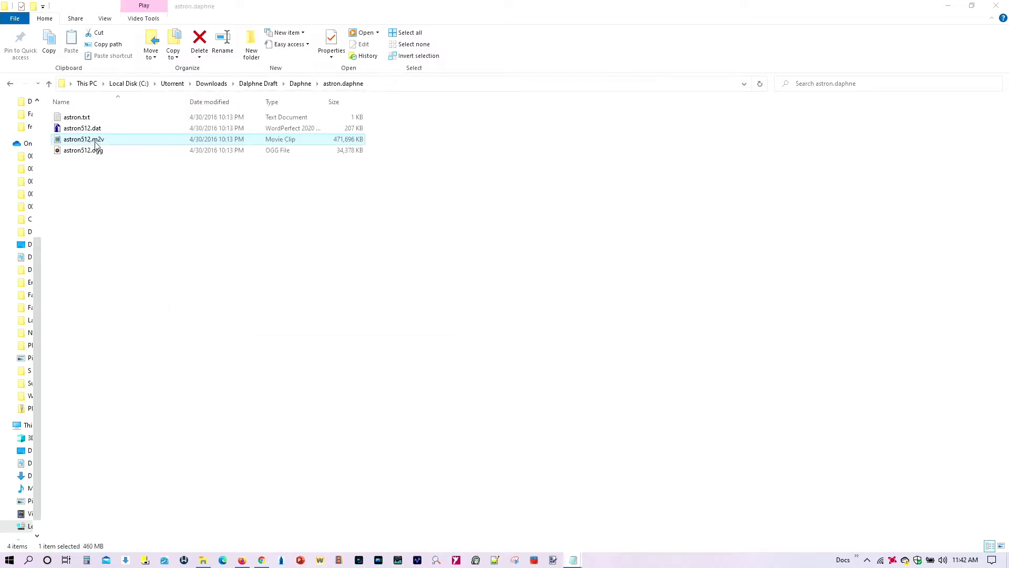
{"action": "left_click", "coordinate": [577, 561]}
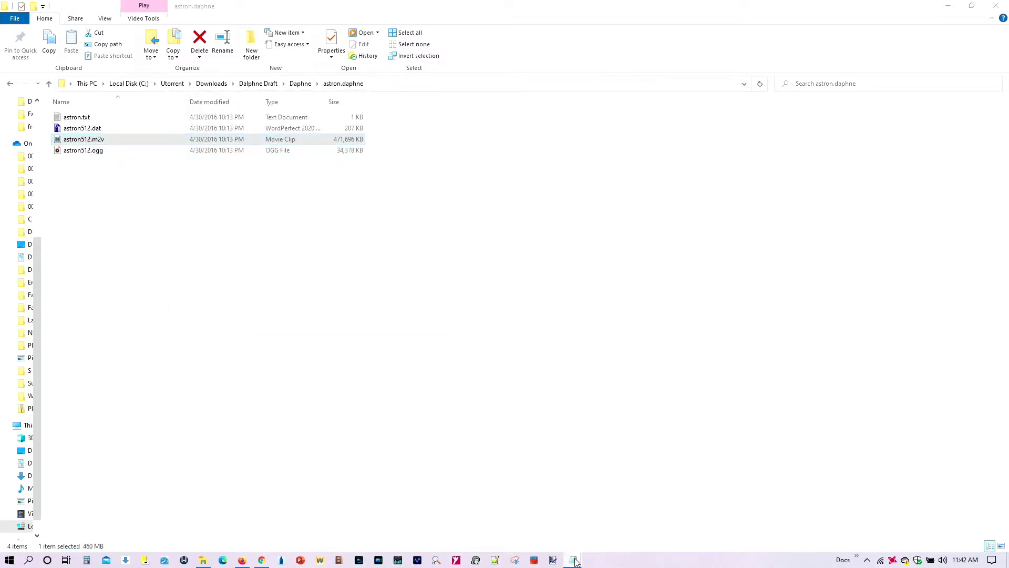
{"action": "left_click", "coordinate": [613, 497]}
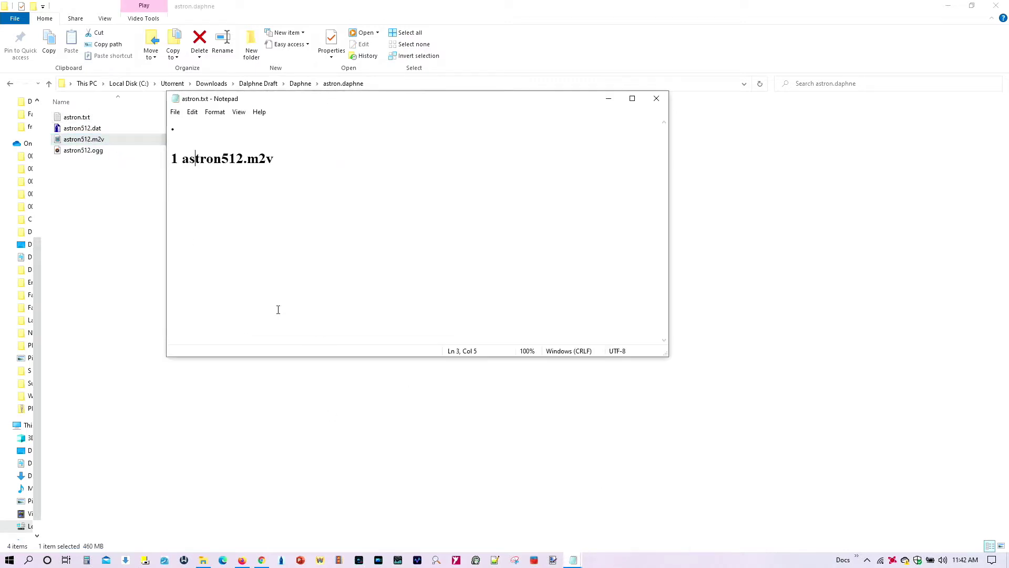
{"action": "left_click", "coordinate": [656, 99]}
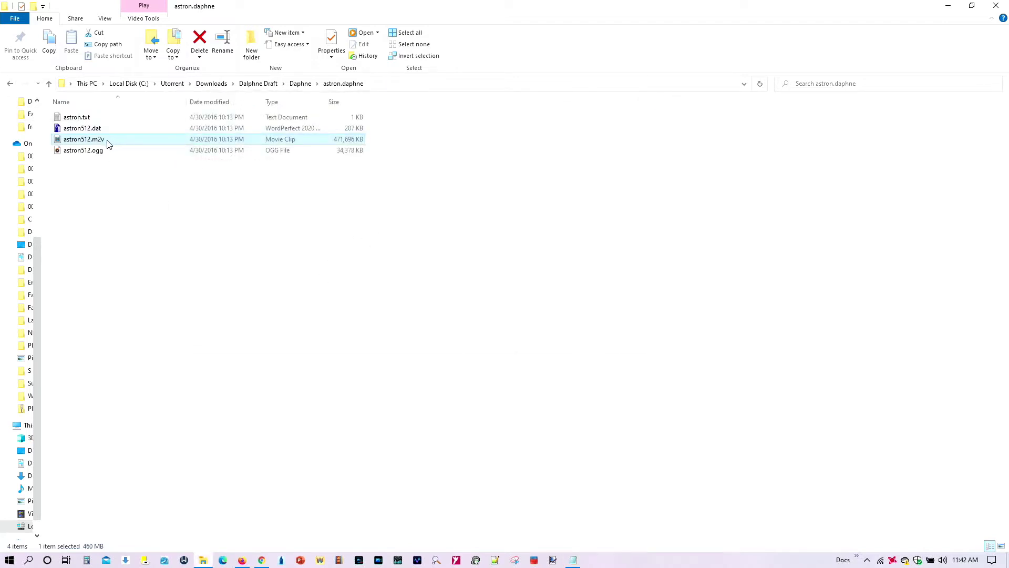
{"action": "left_click", "coordinate": [77, 120]}
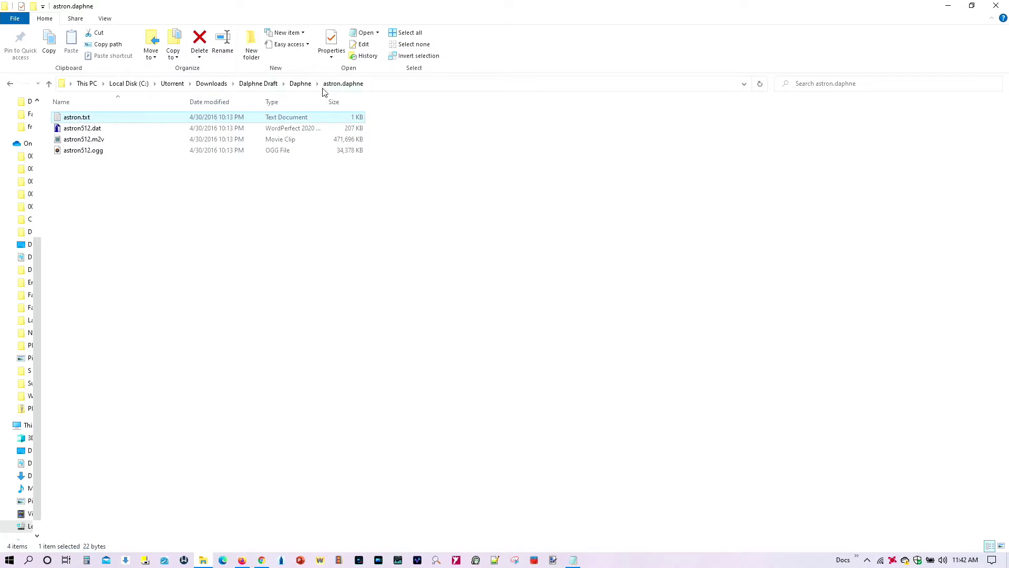
{"action": "left_click", "coordinate": [15, 84]}
Step: Examine the files in ace.daphne's European Philips (PAL 1983) folder and return to ace.daphne
{"action": "left_click", "coordinate": [86, 119]}
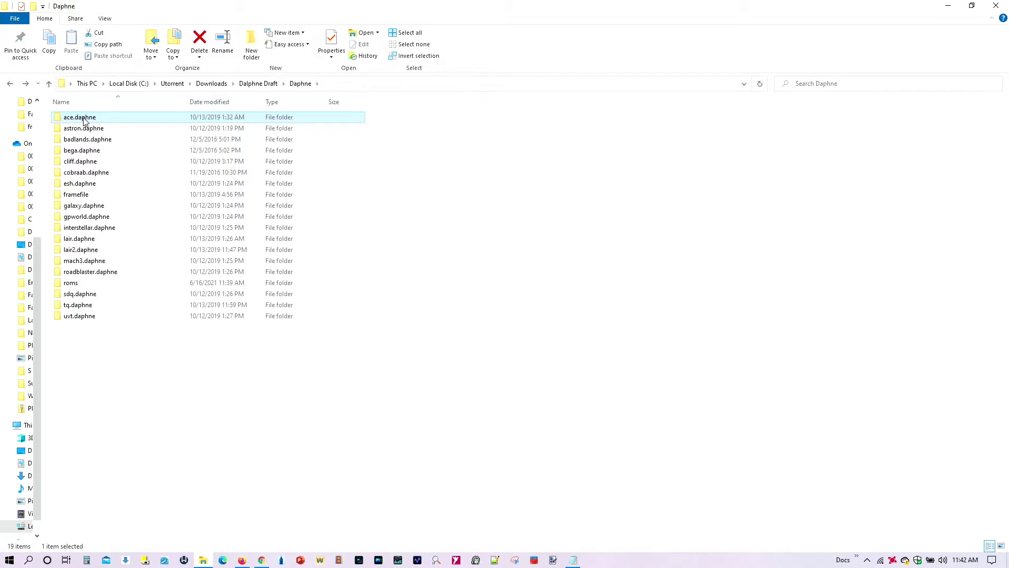
{"action": "double_click", "coordinate": [80, 121]}
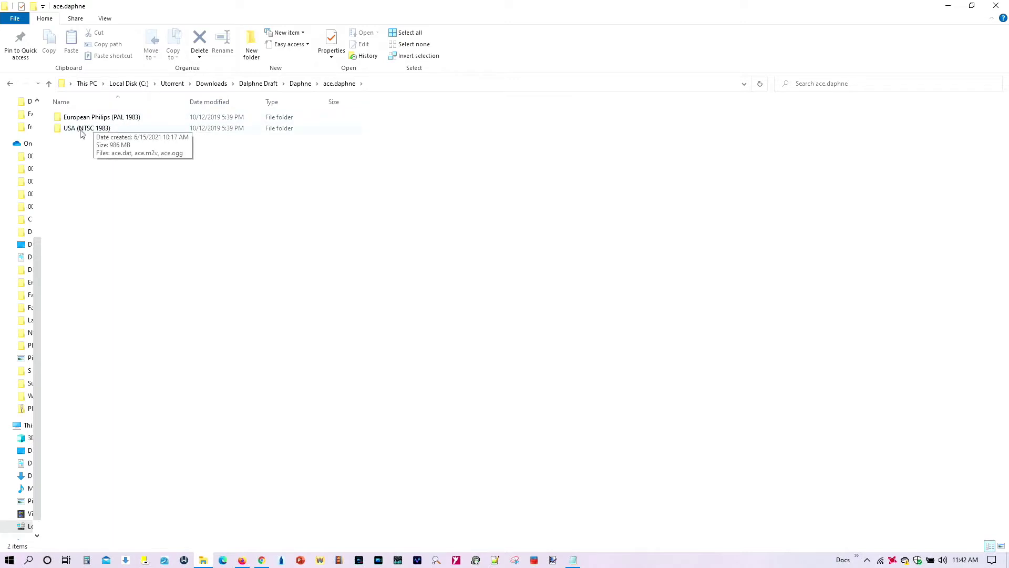
{"action": "double_click", "coordinate": [124, 120]}
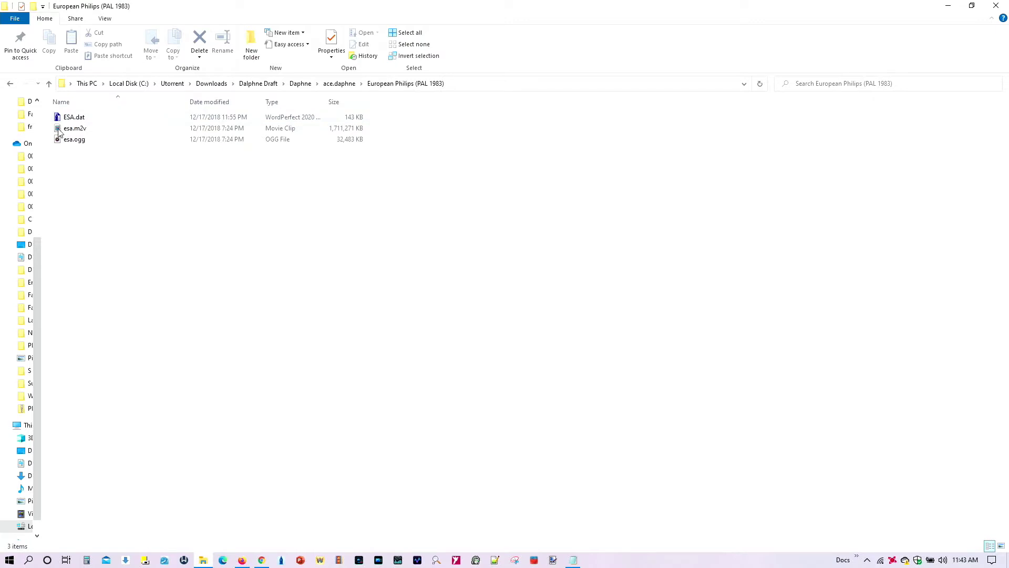
{"action": "left_click", "coordinate": [49, 84]}
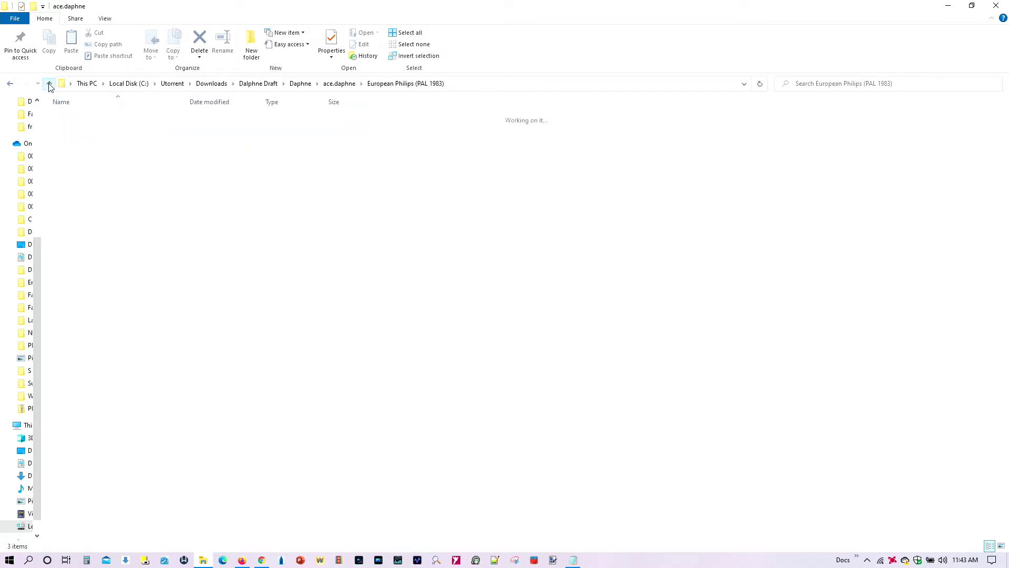
Step: Check the USA (NTSC 1983) folder, and move ESA.dat, esa.m2v and esa.ogg from European Philips (PAL 1983) up into ace.daphne
{"action": "double_click", "coordinate": [73, 130]}
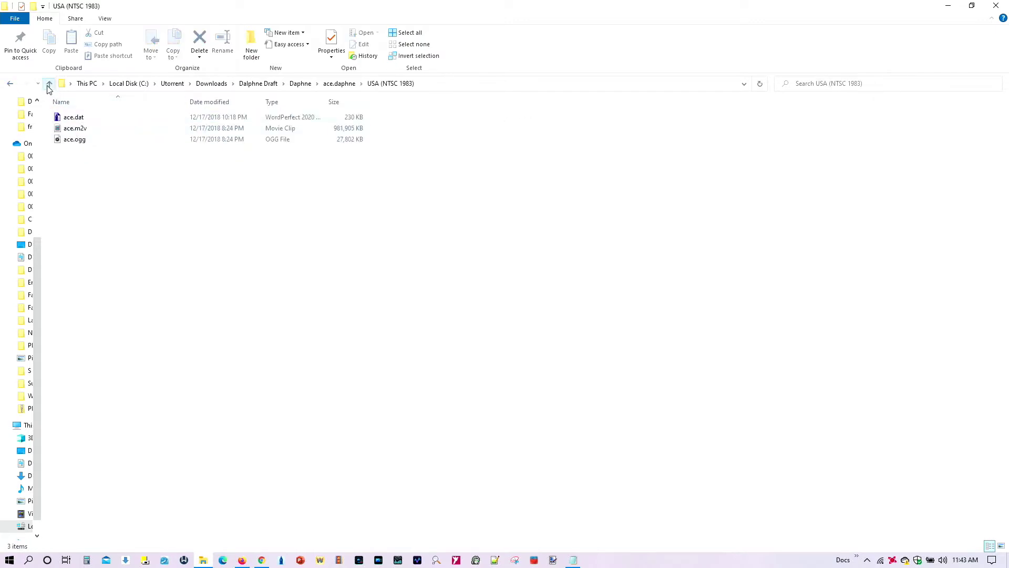
{"action": "left_click", "coordinate": [48, 84]}
{"action": "double_click", "coordinate": [105, 121]}
{"action": "left_click", "coordinate": [76, 119]}
{"action": "key", "text": "shift+Down"}
{"action": "key", "text": "shift+Down"}
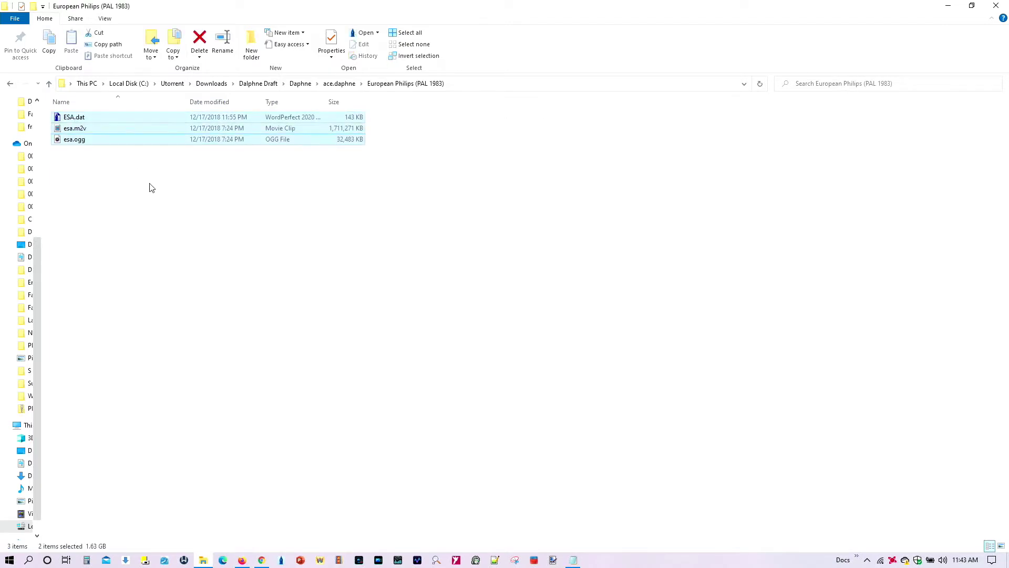
{"action": "key", "text": "ctrl+c"}
{"action": "left_click", "coordinate": [48, 84]}
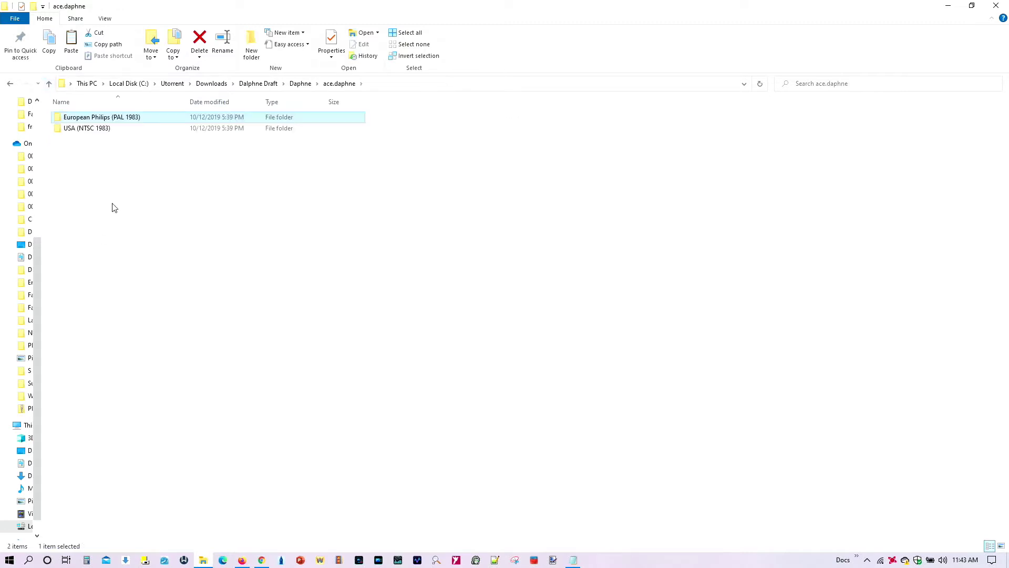
{"action": "right_click", "coordinate": [95, 180]}
{"action": "left_click", "coordinate": [121, 252]}
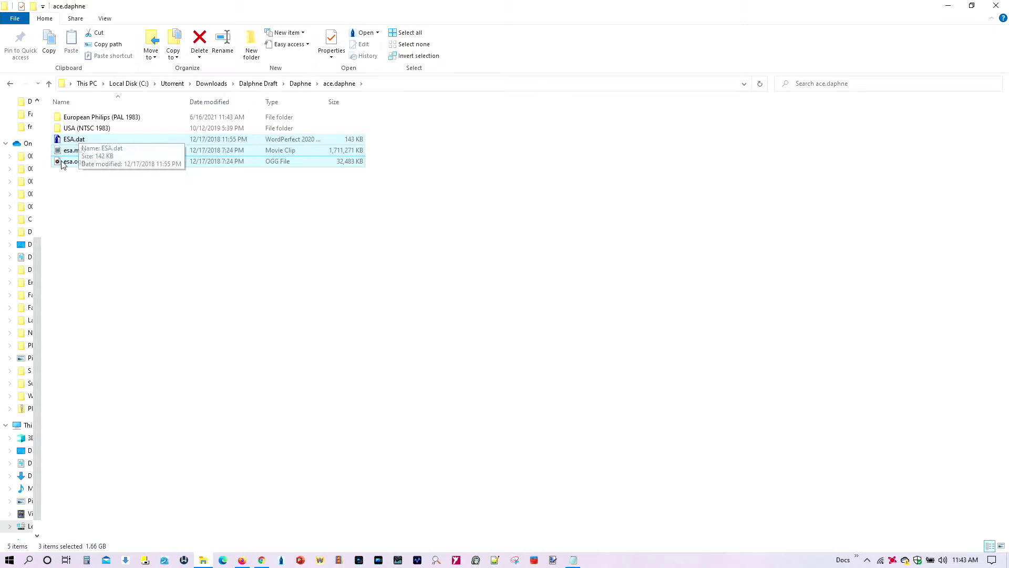
Step: Recheck the USA (NTSC 1983) folder, move the three esa files from ace.daphne back into European Philips (PAL 1983), and return to ace.daphne
{"action": "double_click", "coordinate": [94, 130]}
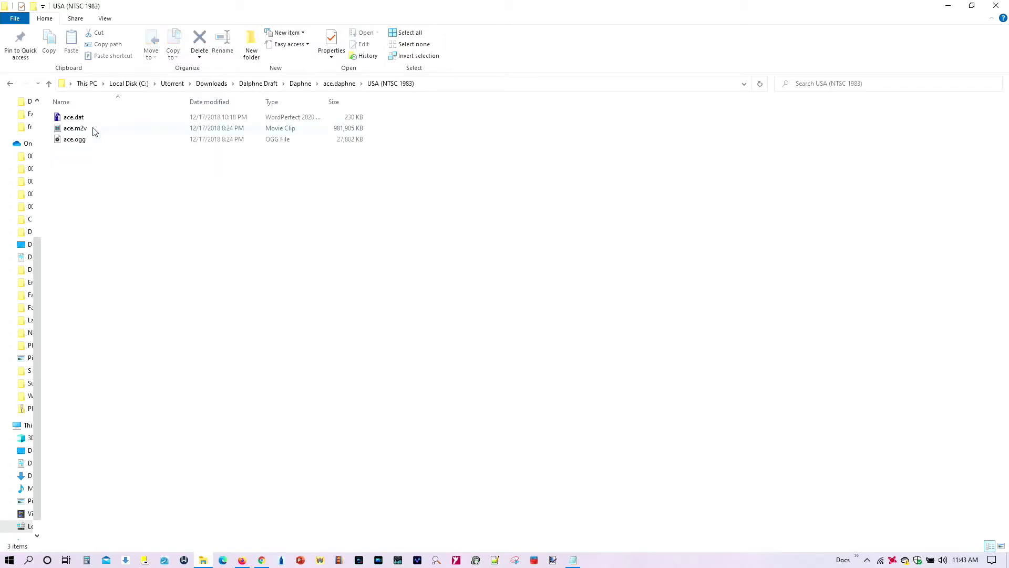
{"action": "left_click", "coordinate": [48, 84]}
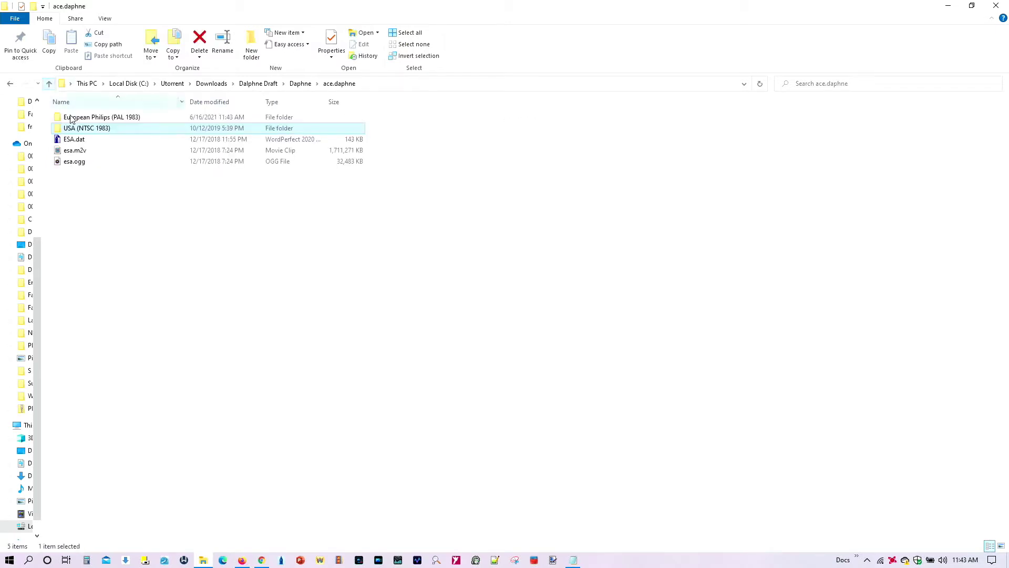
{"action": "left_click", "coordinate": [77, 143]}
{"action": "key", "text": "shift+Down"}
{"action": "key", "text": "shift+Down"}
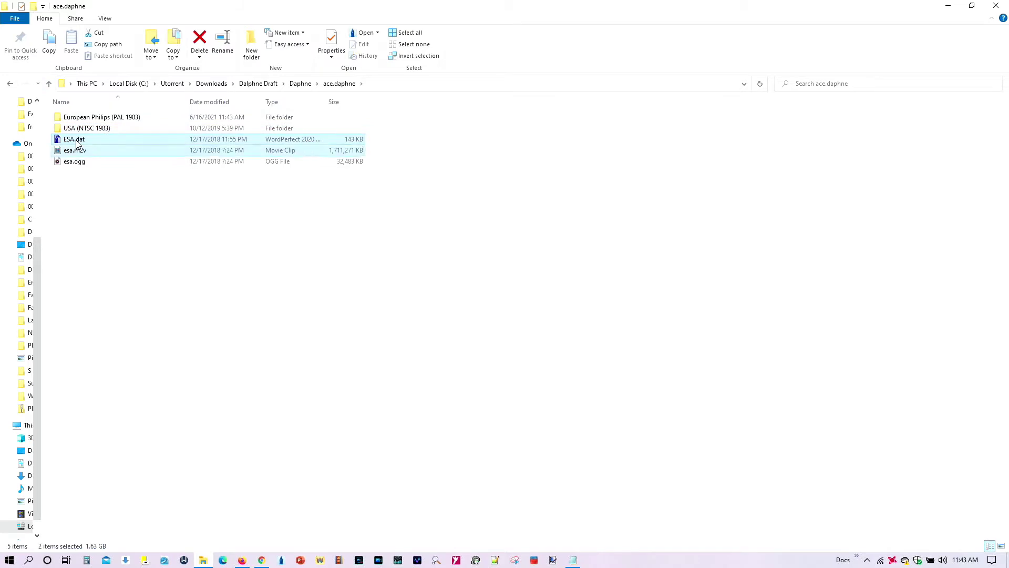
{"action": "key", "text": "ctrl+c"}
{"action": "double_click", "coordinate": [98, 117]}
{"action": "right_click", "coordinate": [90, 160]}
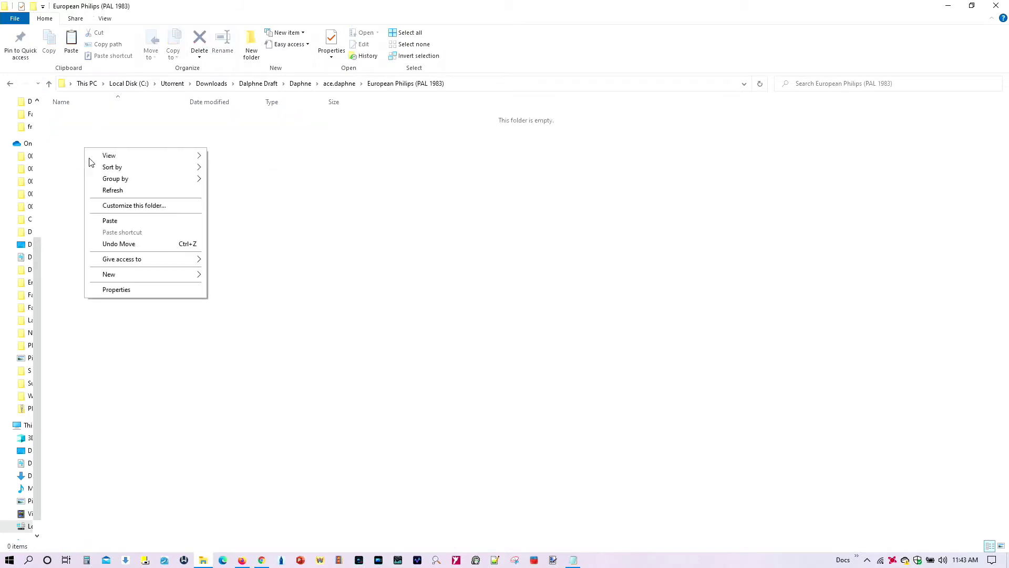
{"action": "left_click", "coordinate": [110, 220]}
{"action": "left_click", "coordinate": [49, 85]}
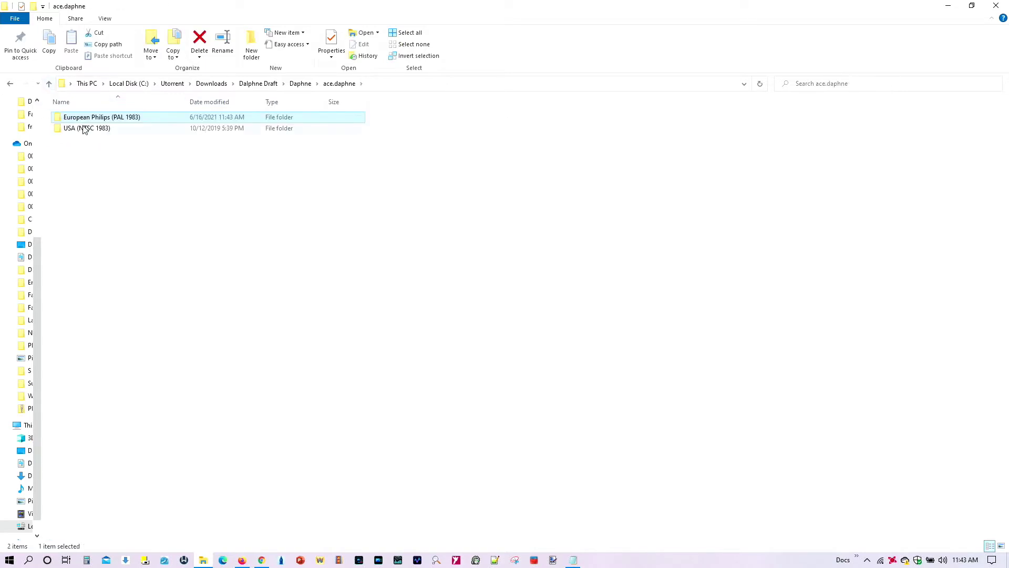